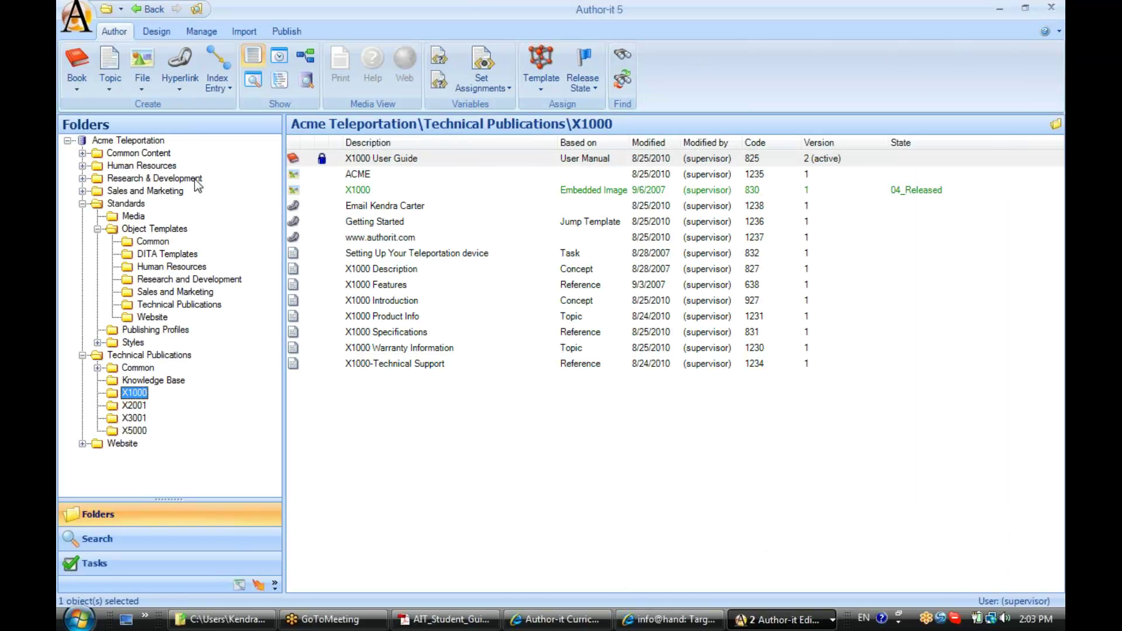
- Open the Table of Figures properties from Common Content > Front & Back Matter and centre the dialog
click(82, 155)
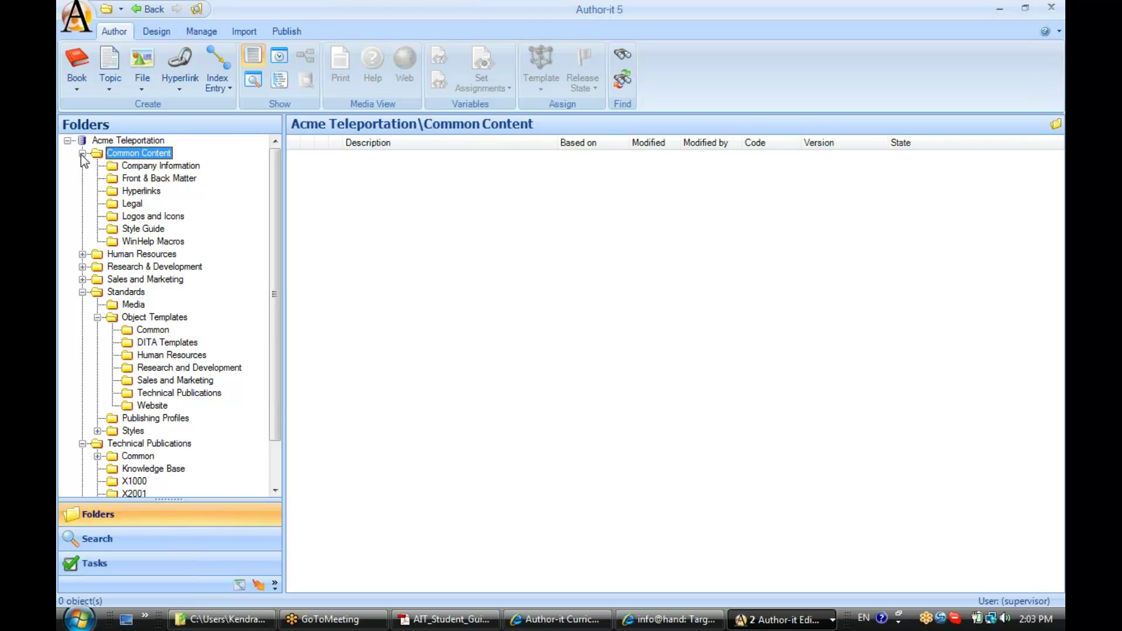
click(138, 180)
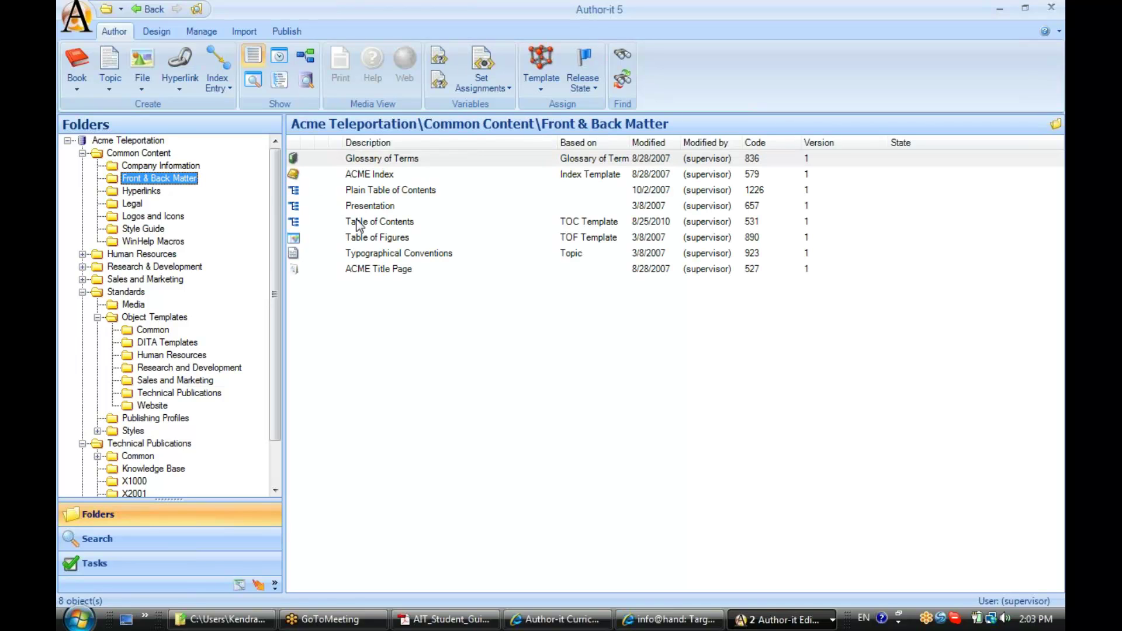
click(358, 241)
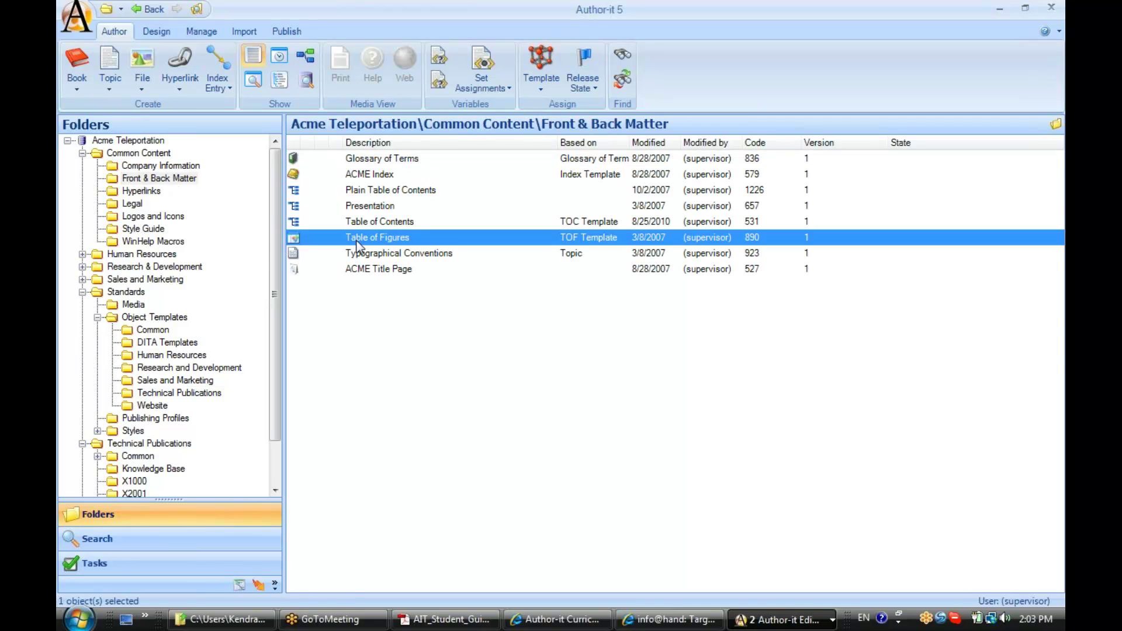
double_click(395, 240)
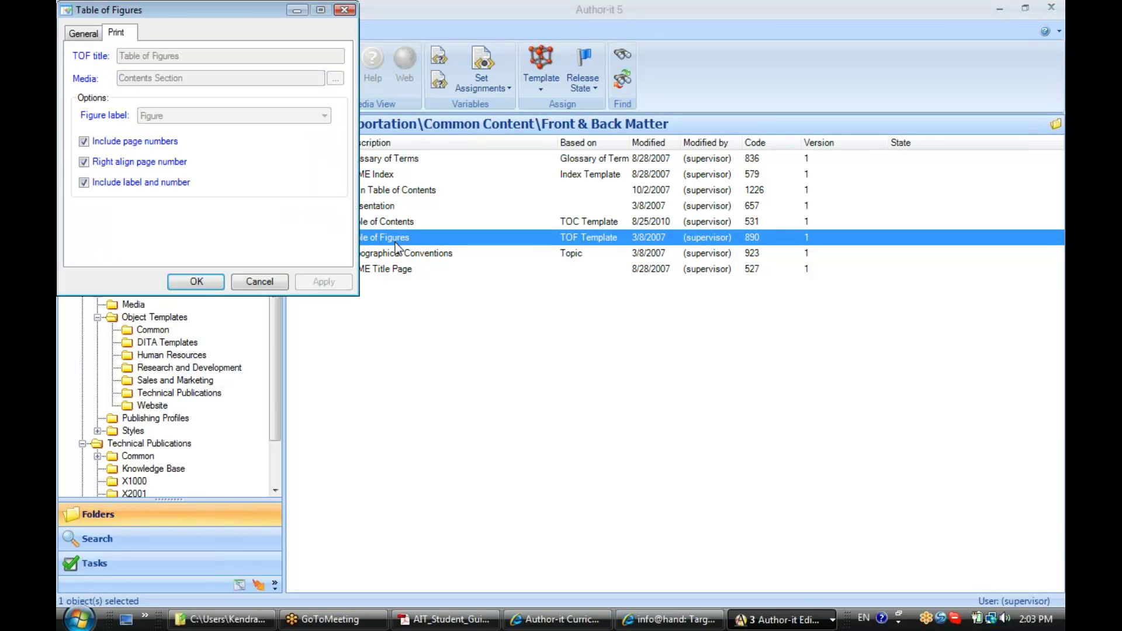
drag(261, 23, 623, 130)
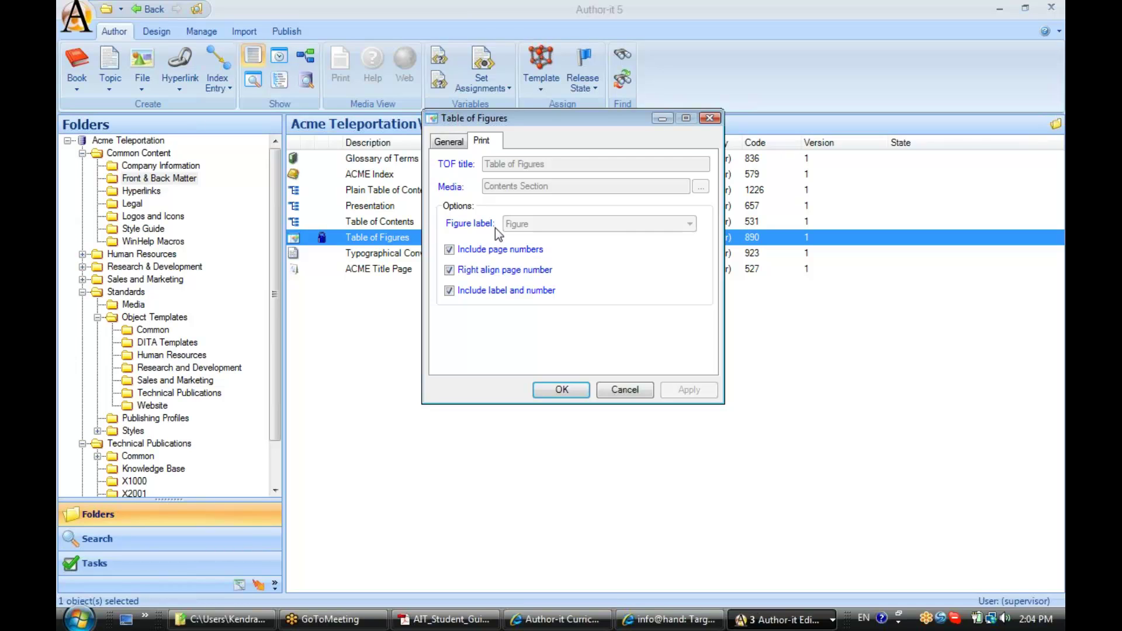
- Set the Table of Figures template to (none) so it stops inheriting from TOF Template
click(447, 143)
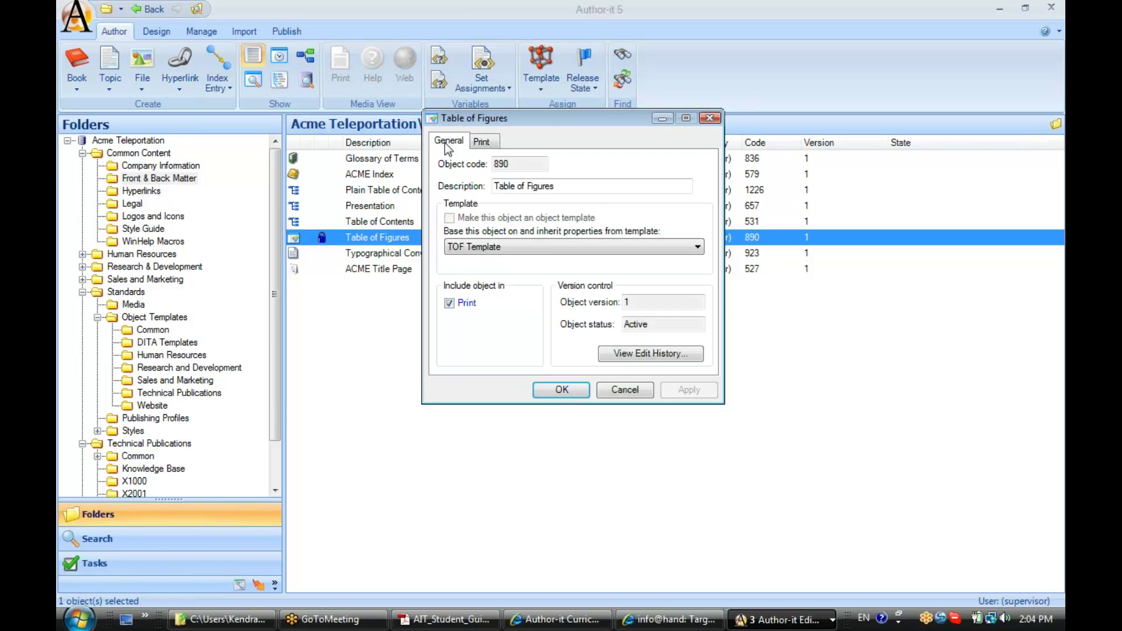
click(480, 246)
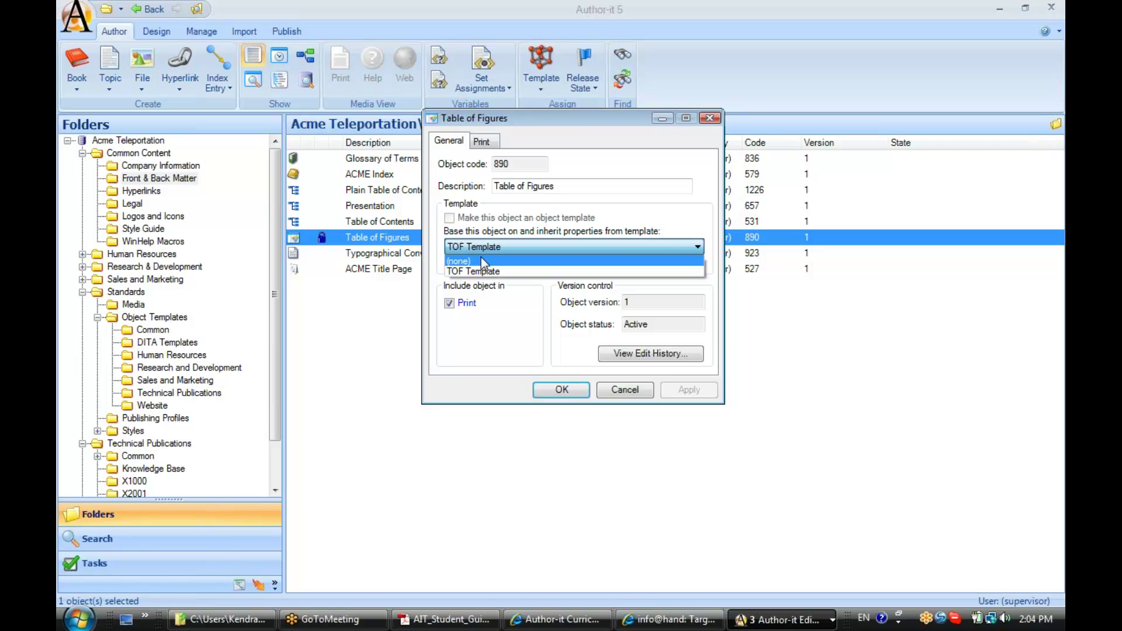
click(481, 257)
- Try the Equation figure label, reset it to Figure, and confirm the properties
click(482, 142)
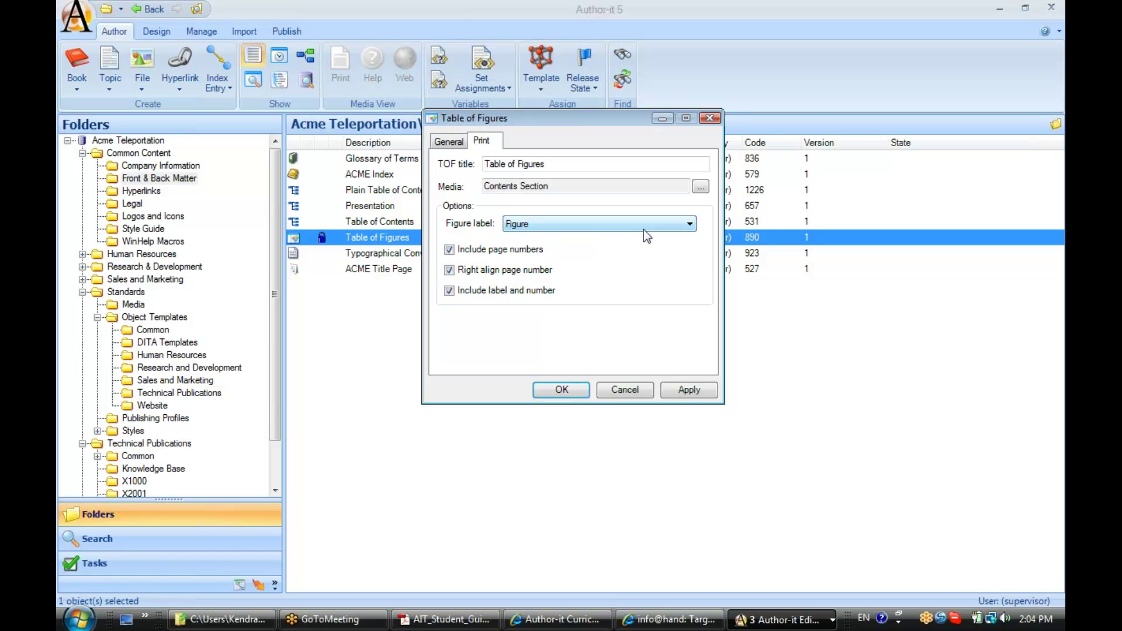
click(688, 225)
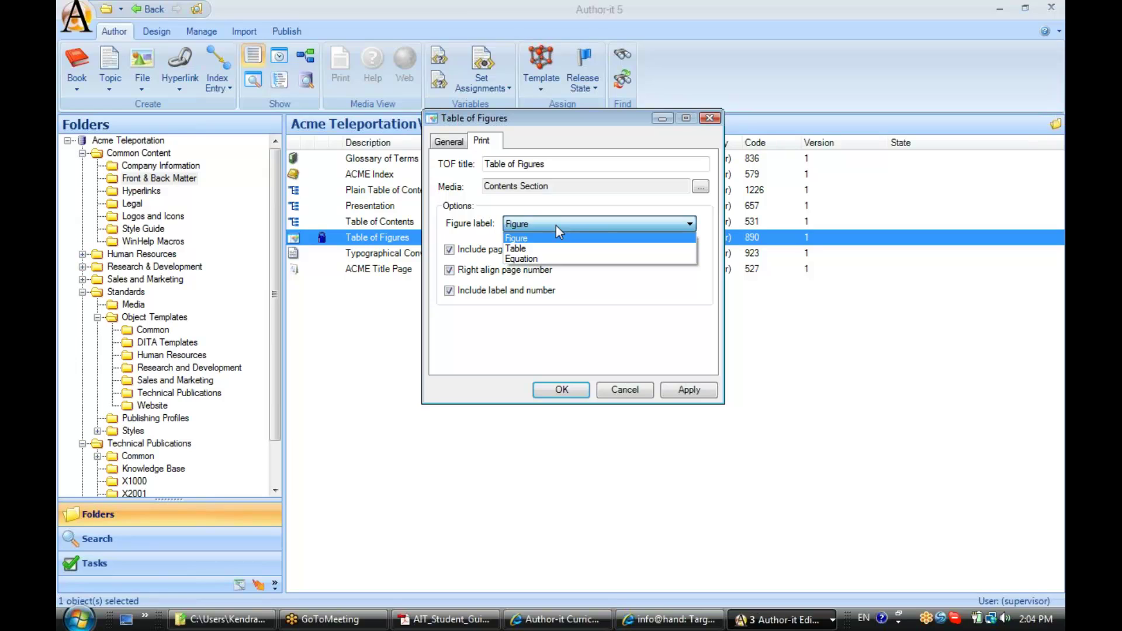
click(529, 258)
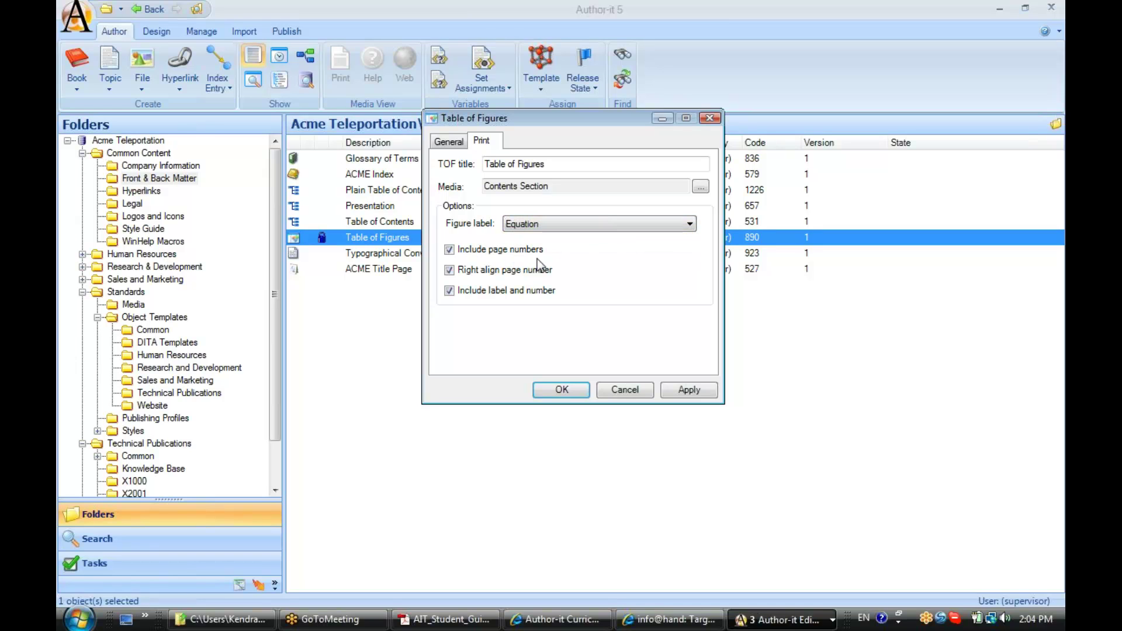
click(582, 225)
click(580, 236)
click(583, 388)
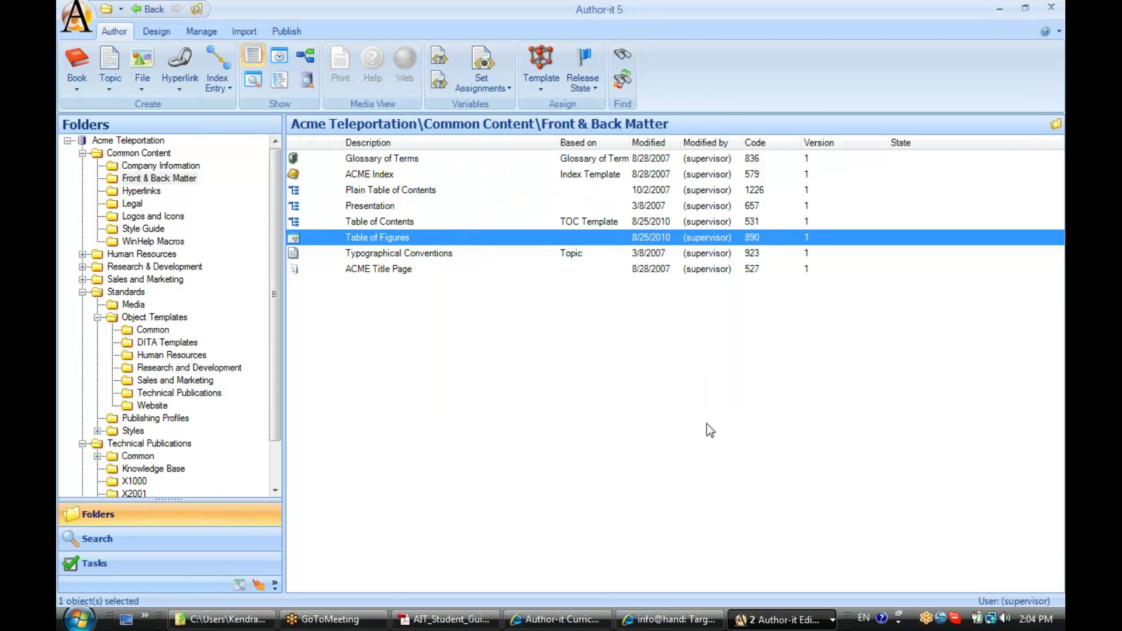
- Switch to the X1000 User Guide book window, restore it and hide its detail columns
click(780, 628)
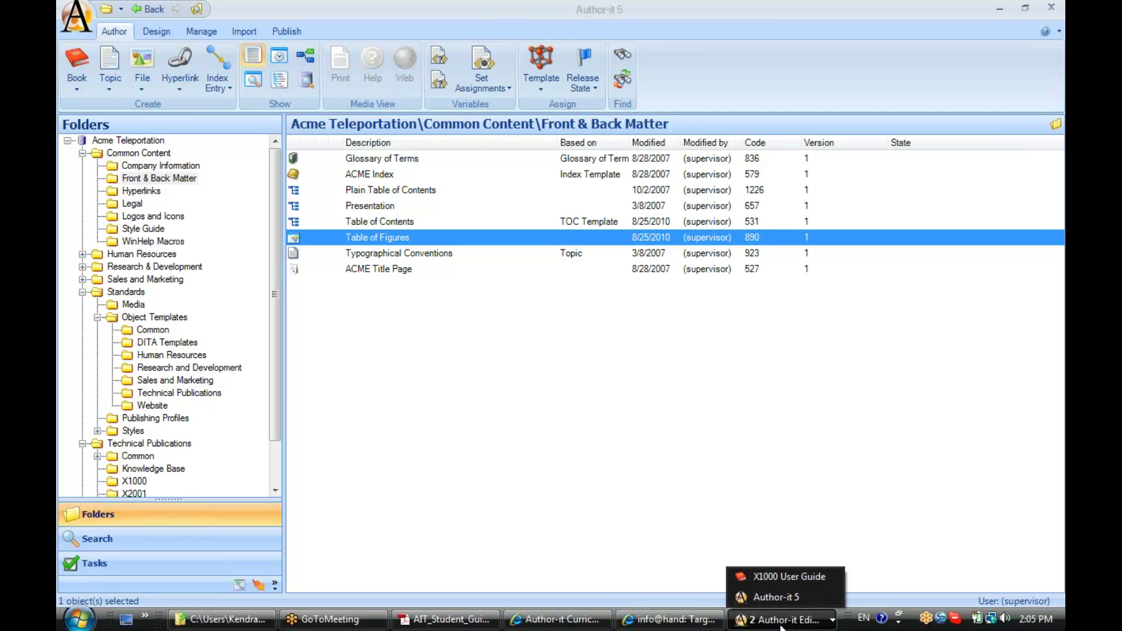
click(777, 576)
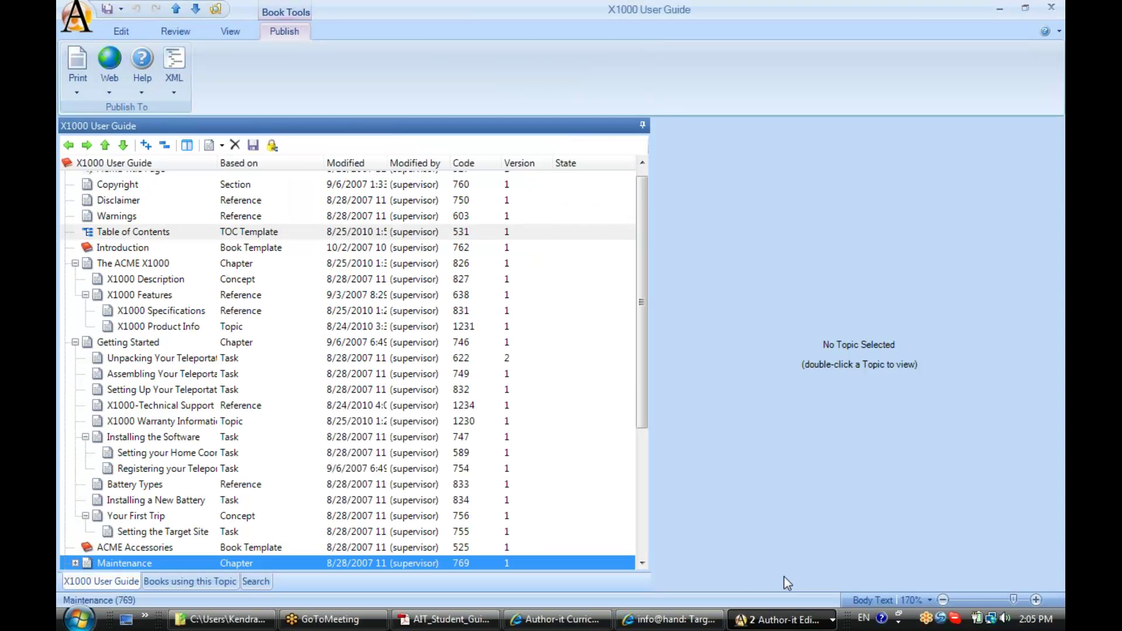
click(1025, 7)
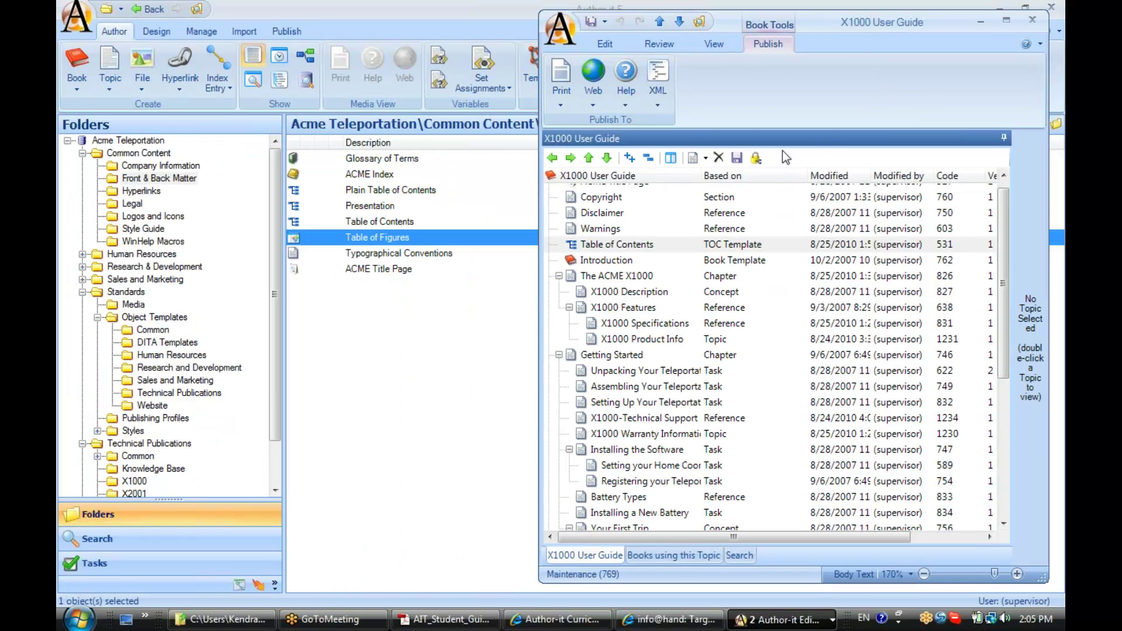
click(670, 159)
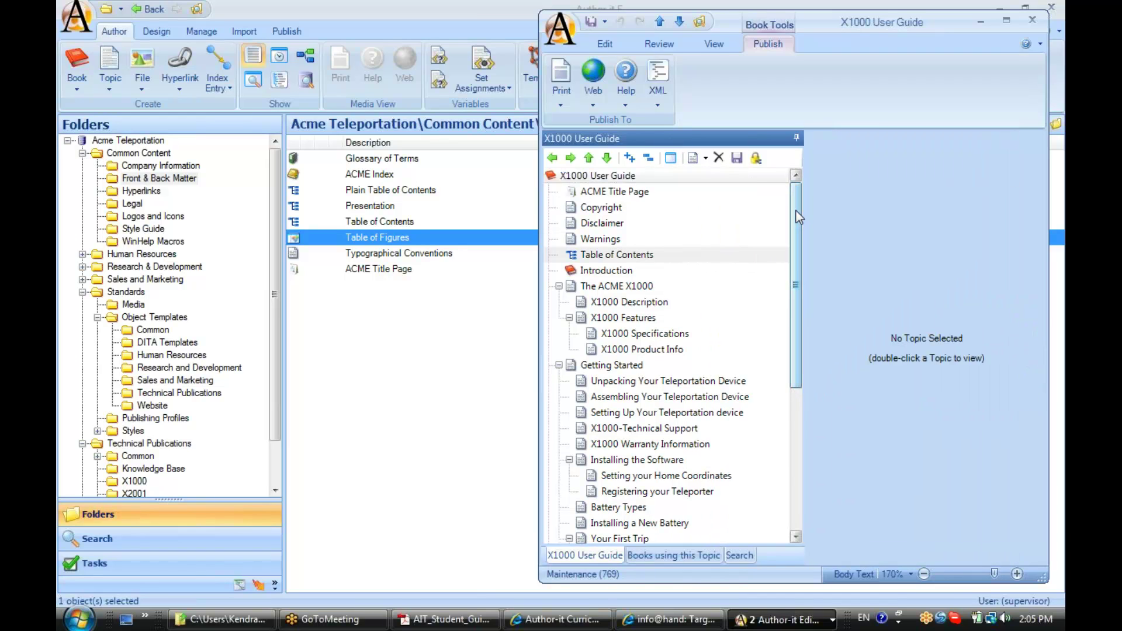
- Place Table of Figures directly after Table of Contents in the book and save all
click(607, 255)
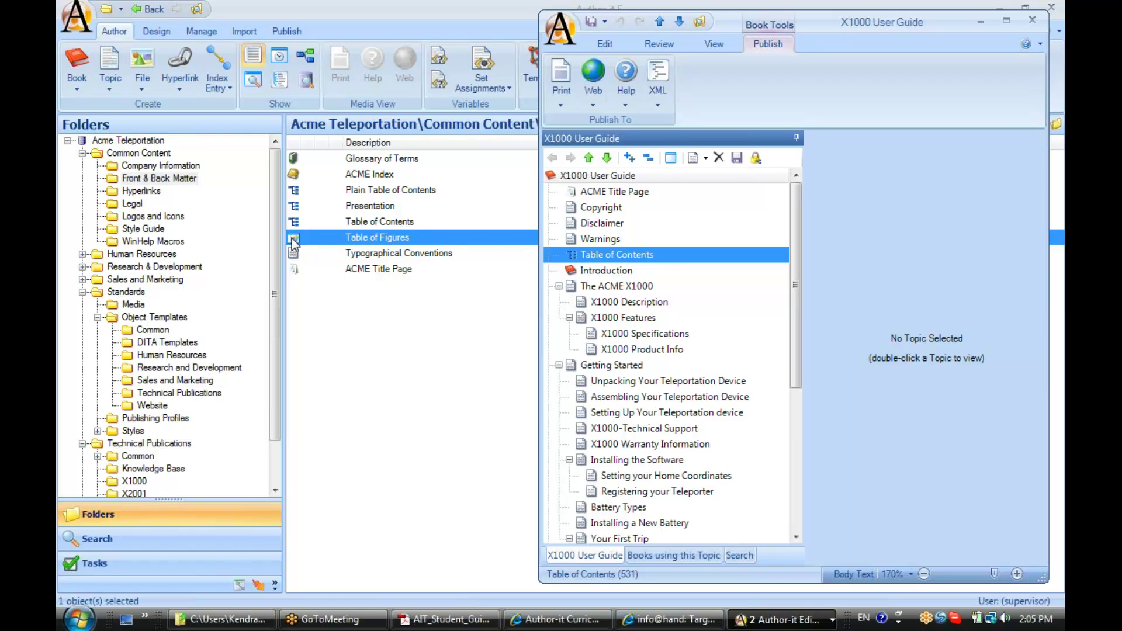
drag(293, 243, 609, 256)
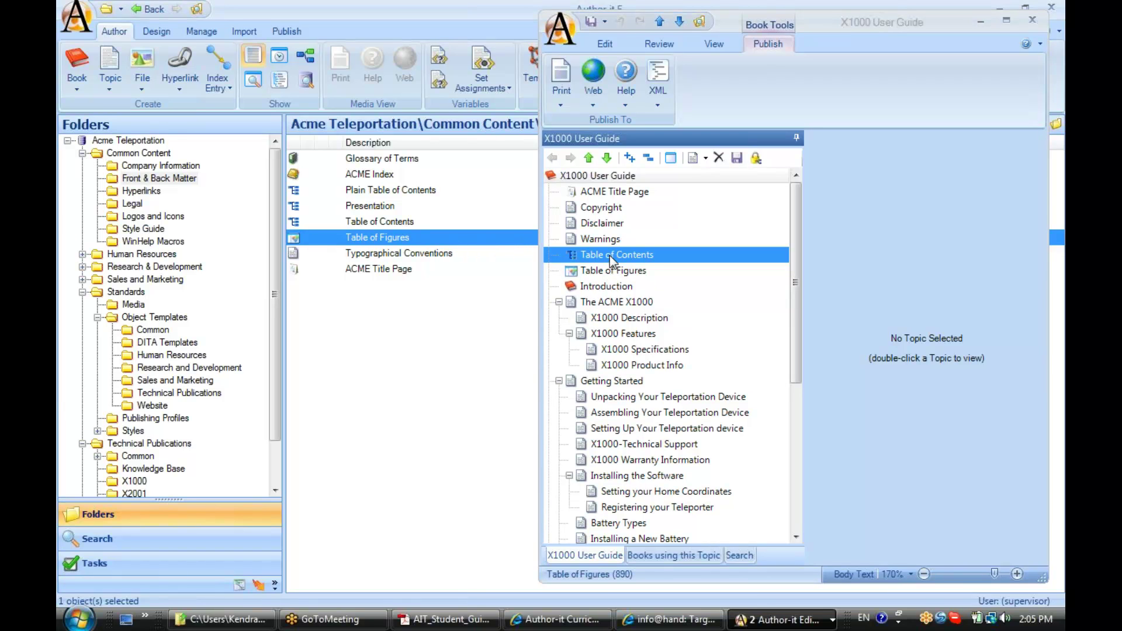
click(591, 24)
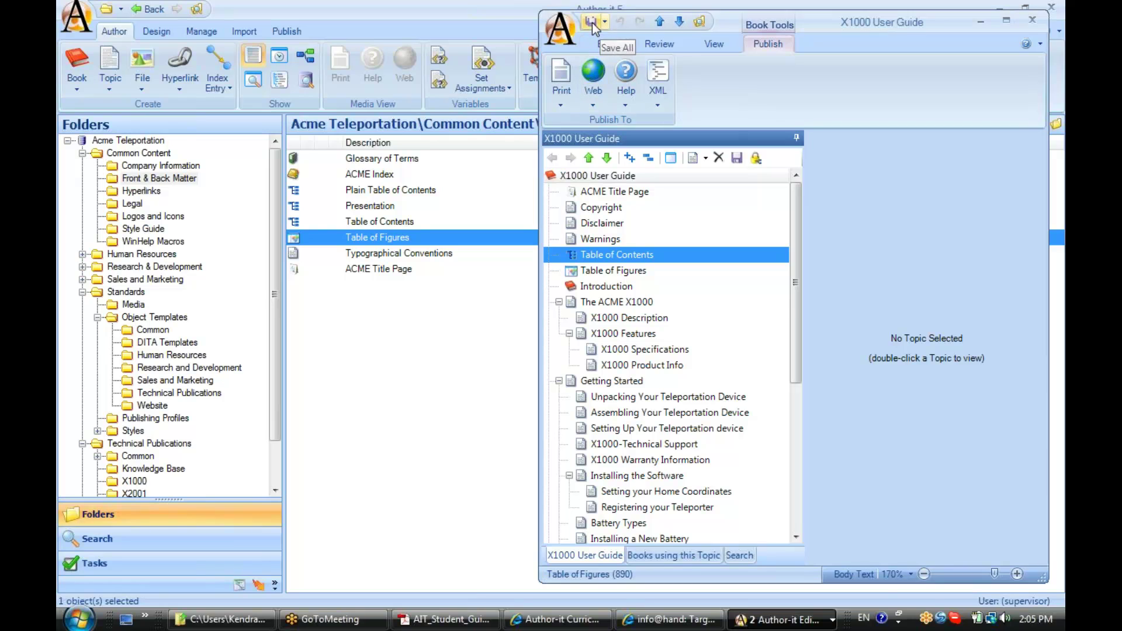
drag(819, 21, 607, 30)
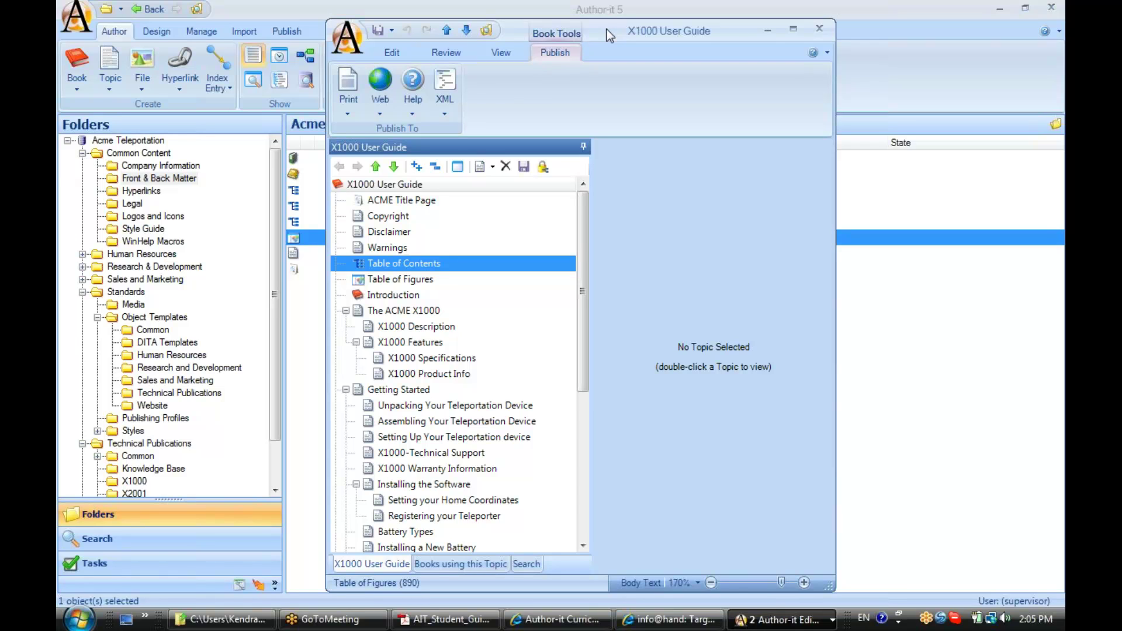
- Maximize the book window and open the X1000 Description topic
click(794, 30)
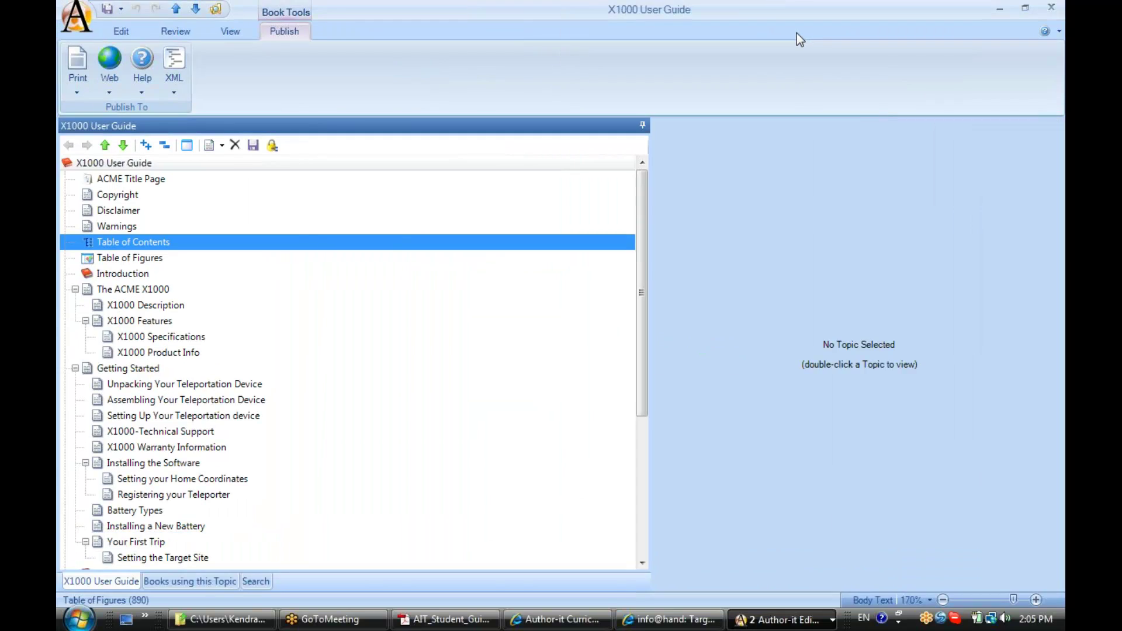
double_click(118, 291)
click(132, 303)
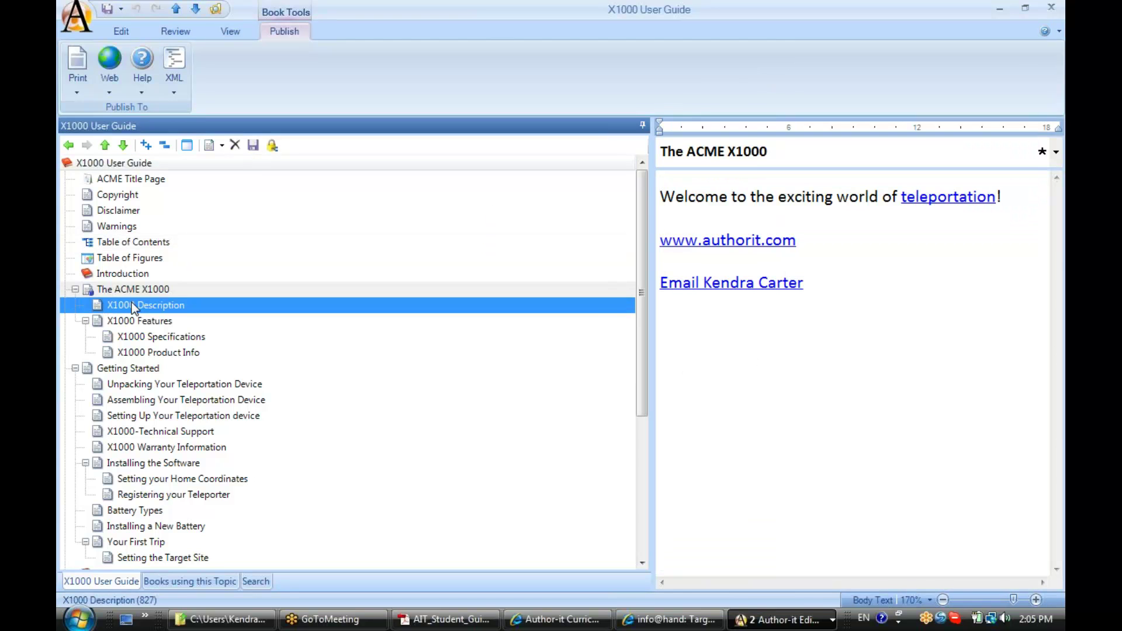
double_click(132, 303)
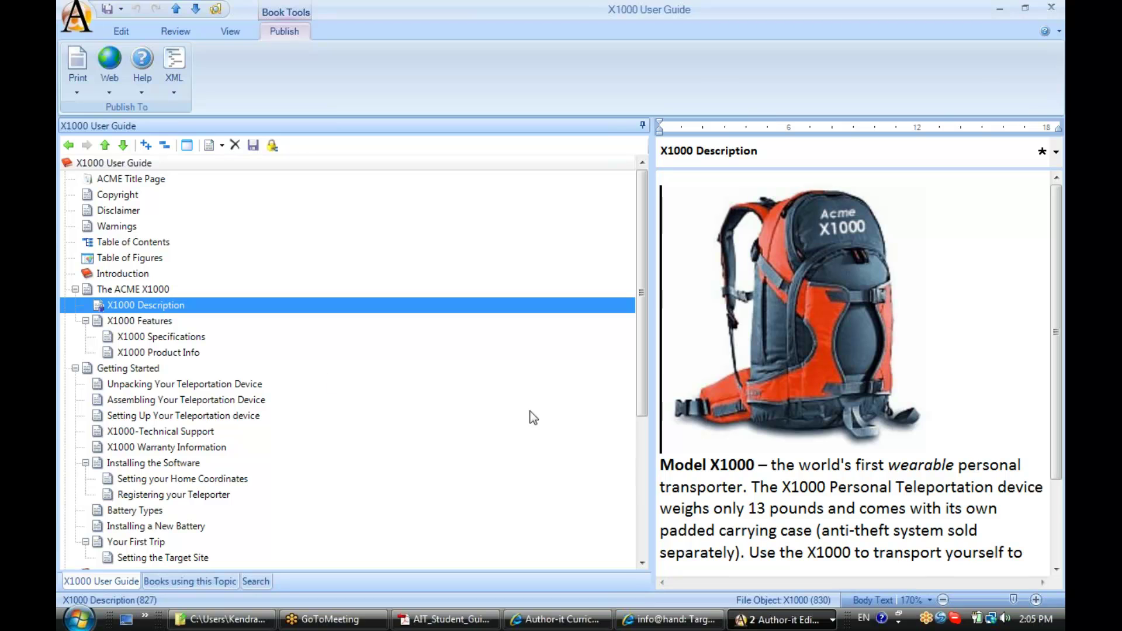
- Give the backpack picture the caption 'X1000 Backpack', fixing the typo, then apply and confirm
double_click(819, 335)
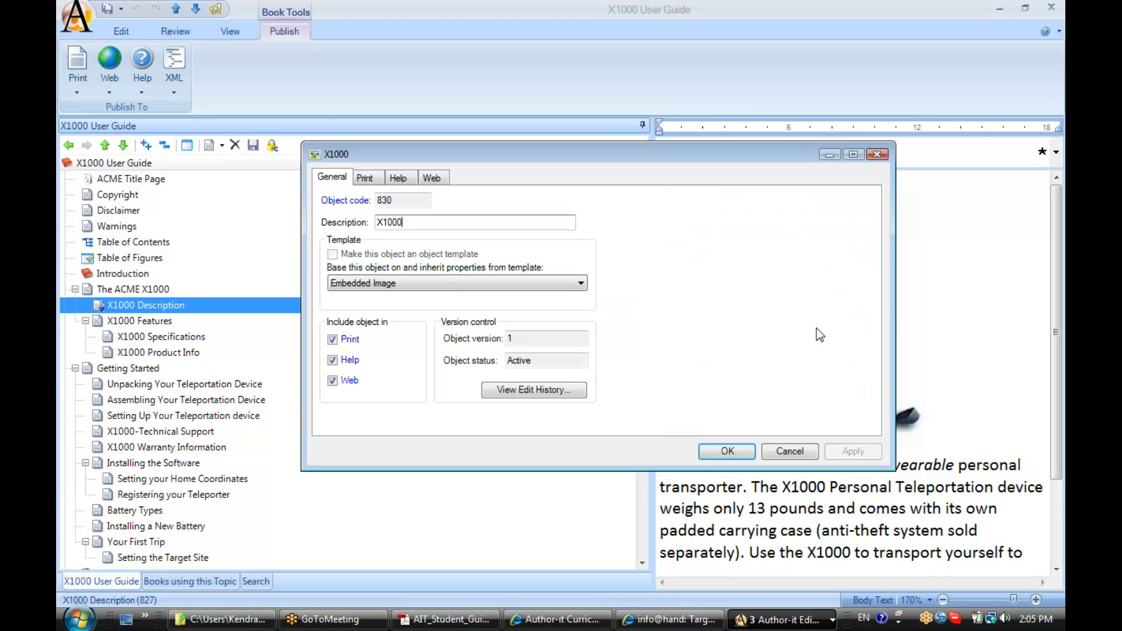
click(364, 179)
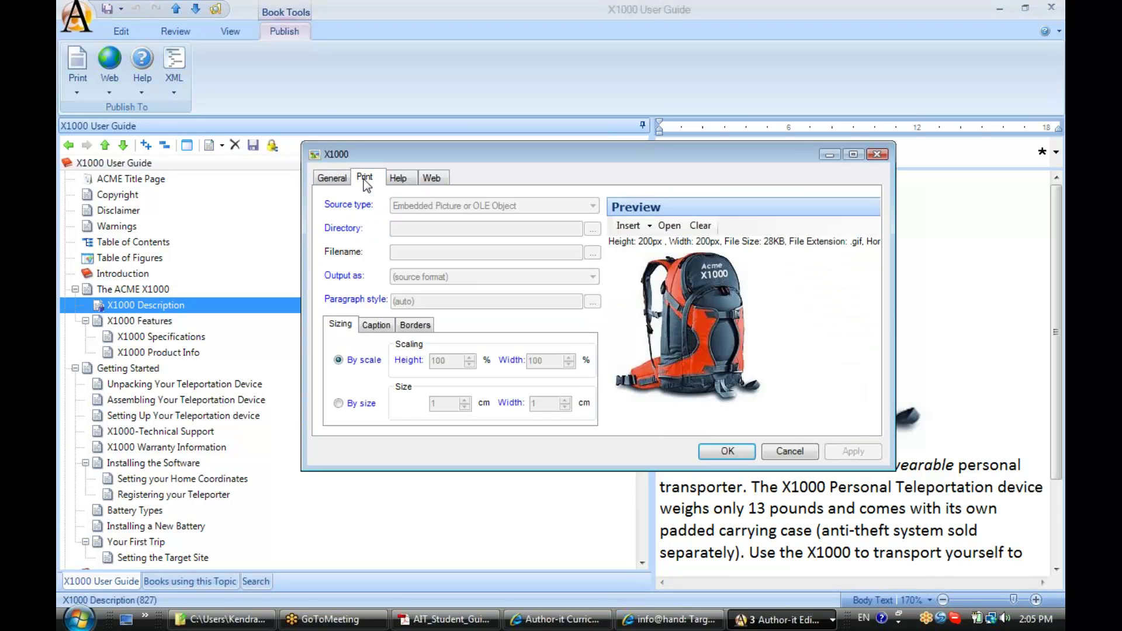
click(373, 328)
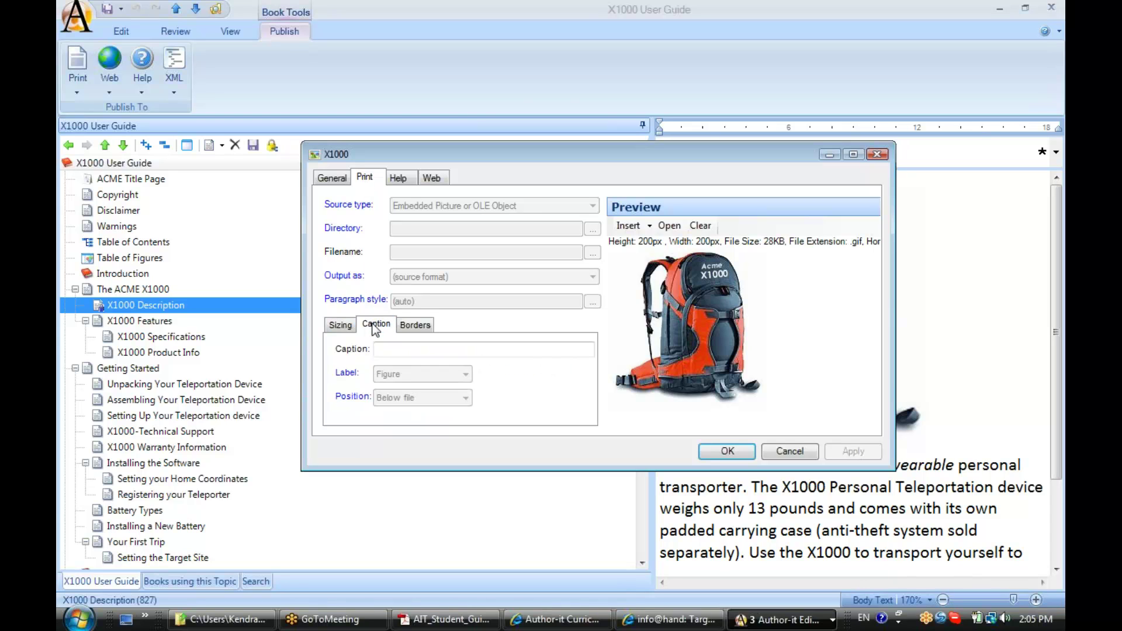
click(407, 348)
text(X100)
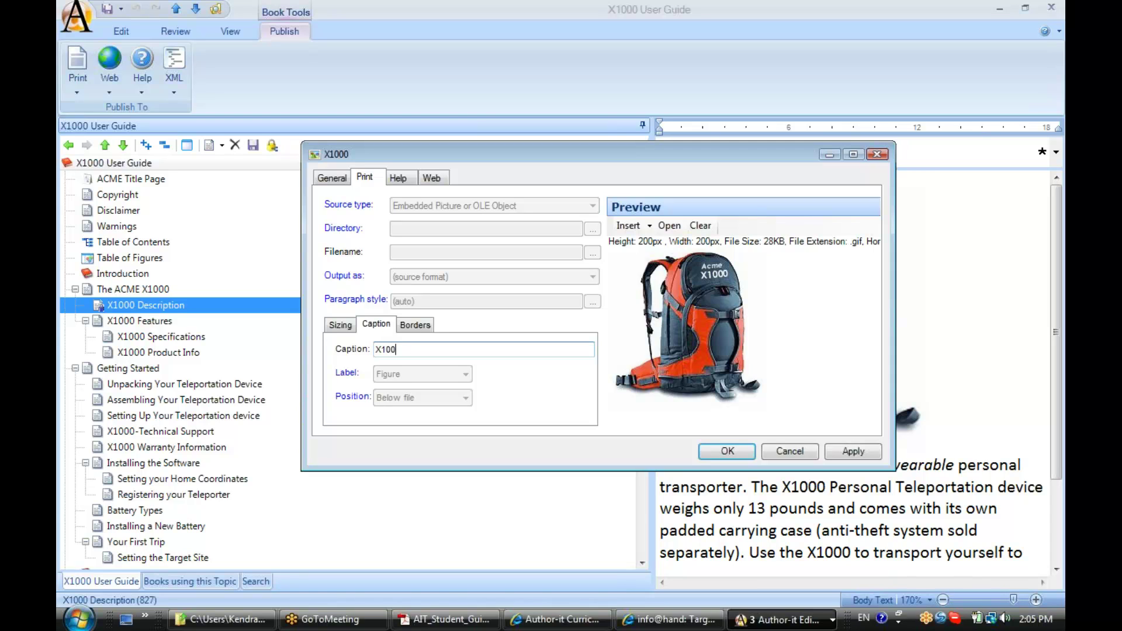
text(0 Backyard)
key(BackSpace)
key(BackSpace)
key(BackSpace)
key(BackSpace)
text(pack)
click(856, 453)
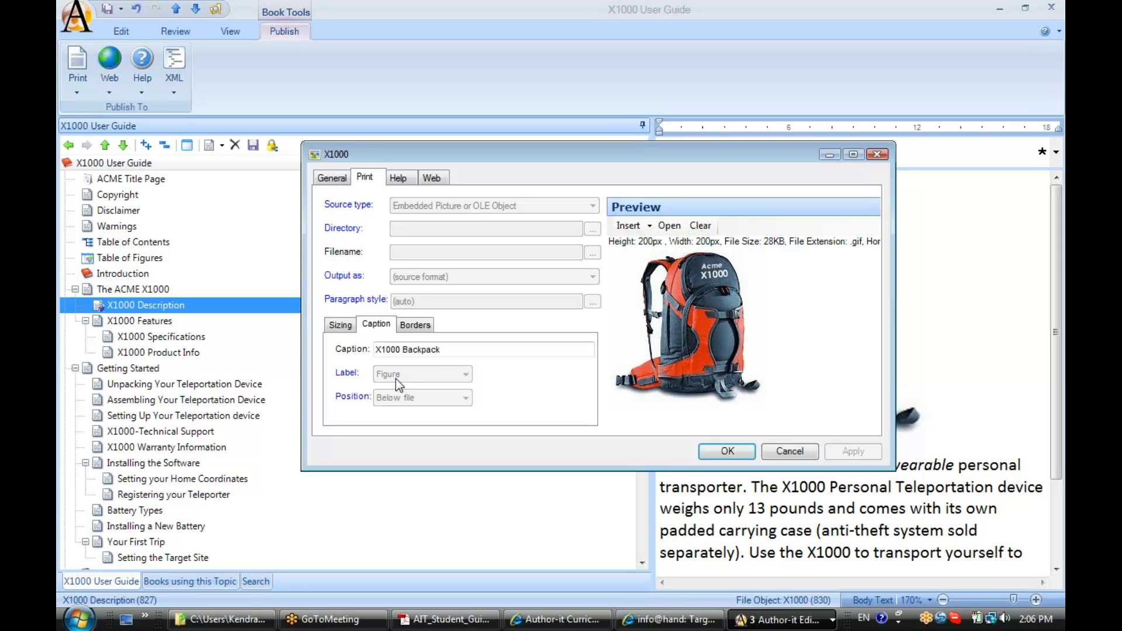
drag(456, 350, 348, 360)
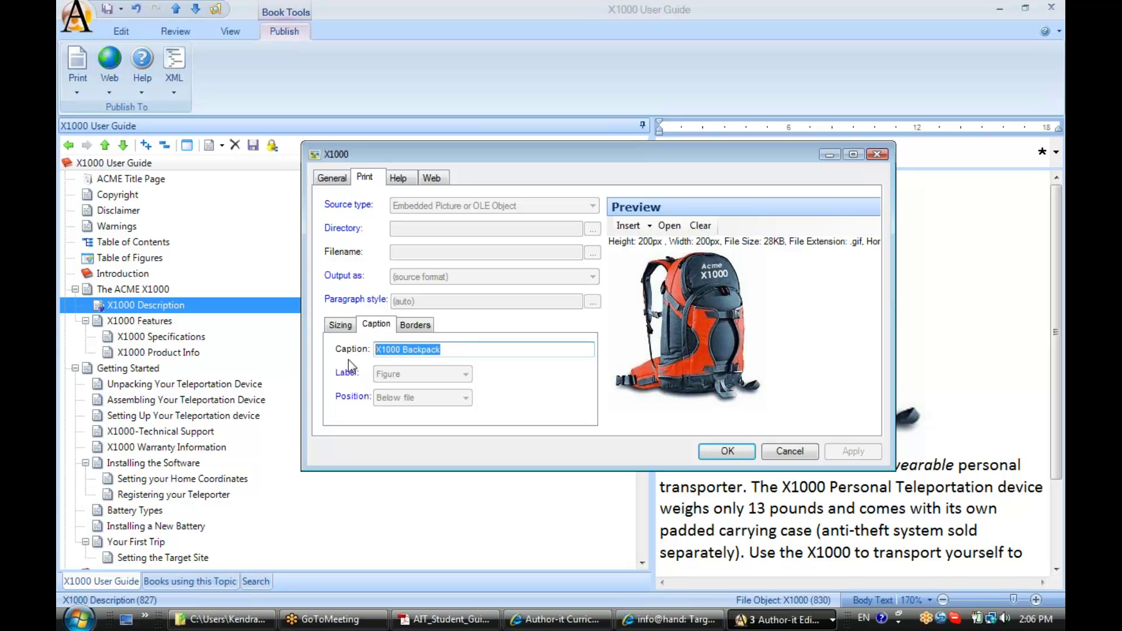
click(717, 451)
- Save the changes to X1000 Description and open the X1000 Specifications topic
click(160, 322)
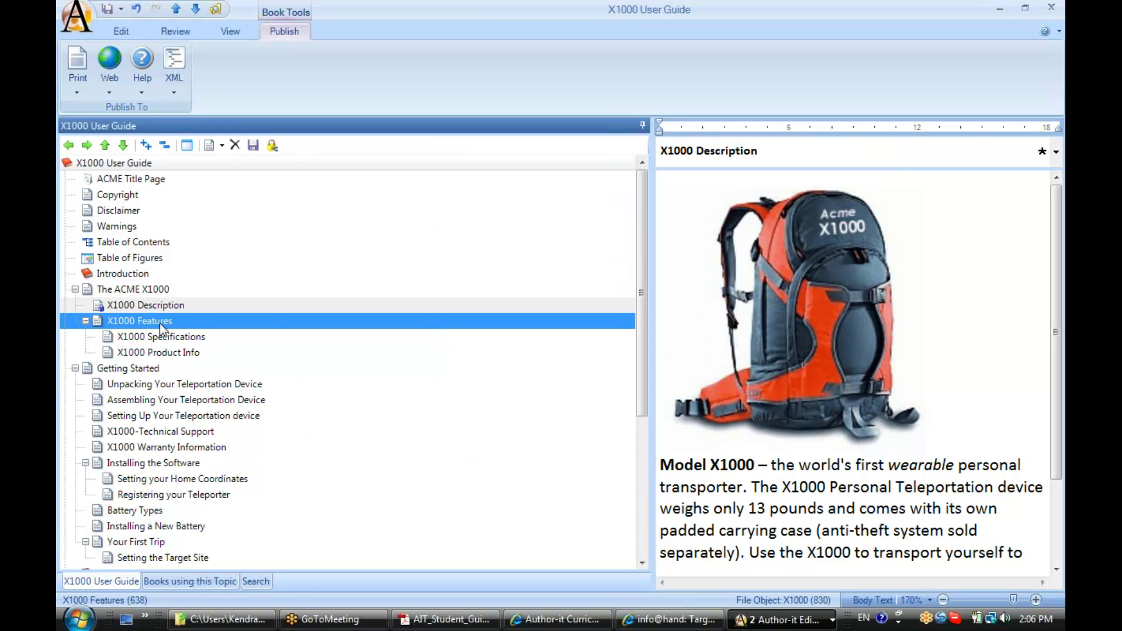
click(499, 362)
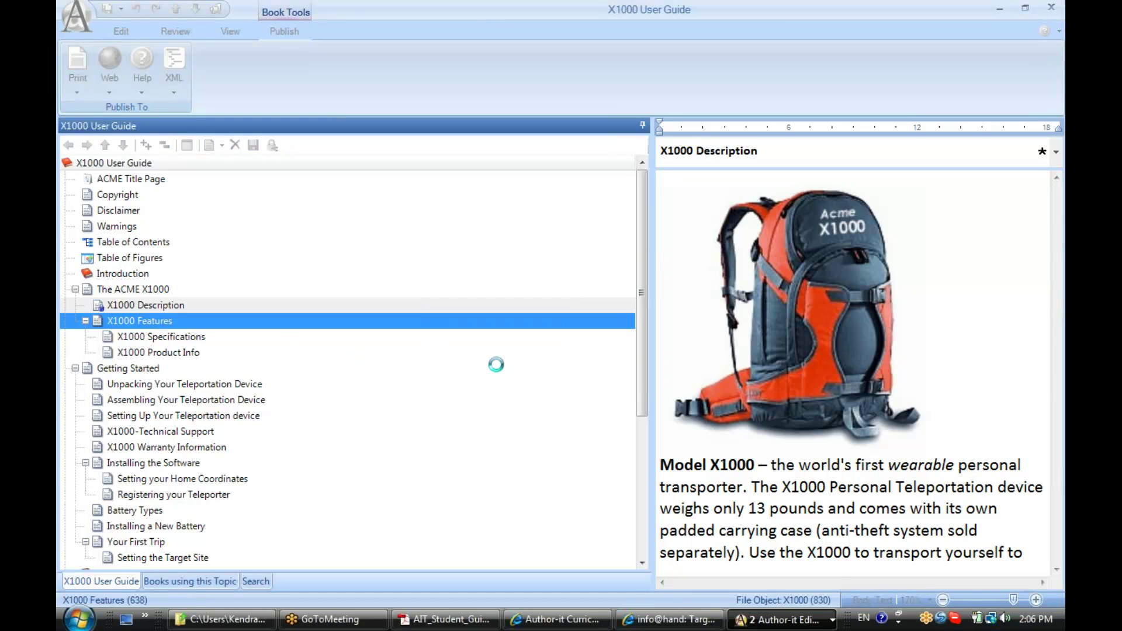
click(168, 338)
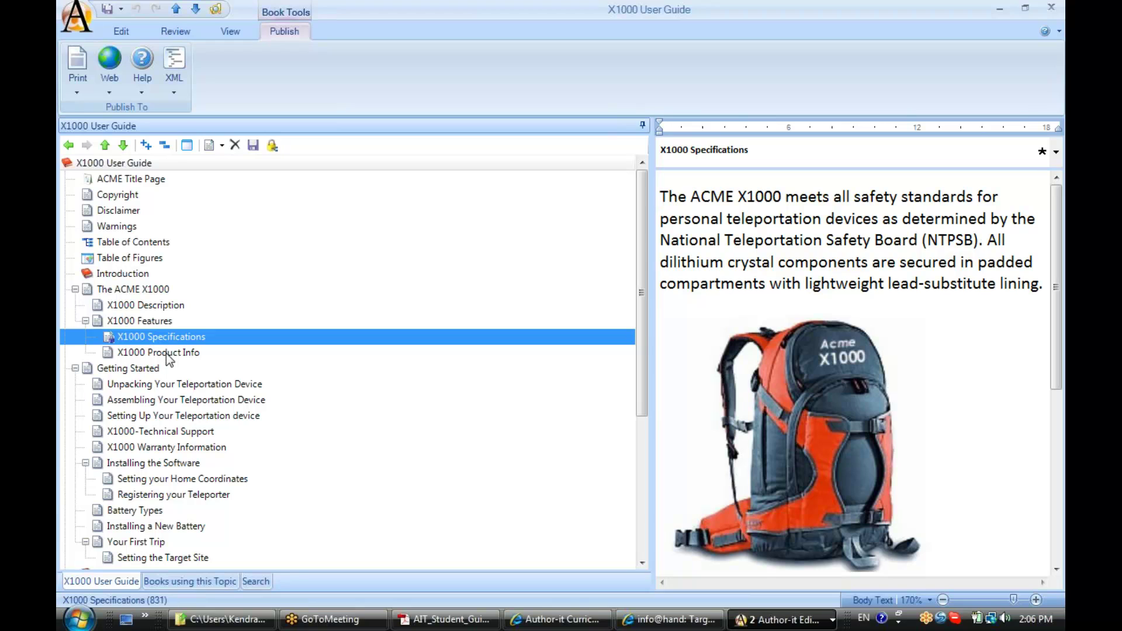
drag(1056, 287, 1056, 459)
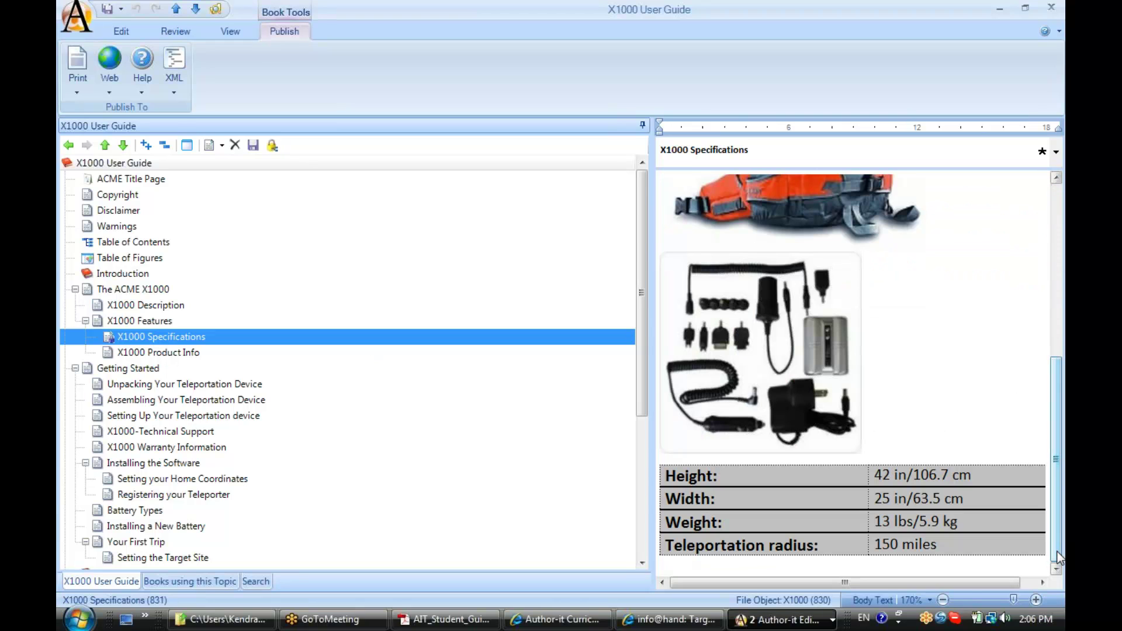
- Verify the accessories picture is captioned 'ACME Accessories' with the Figure label, then confirm
double_click(759, 370)
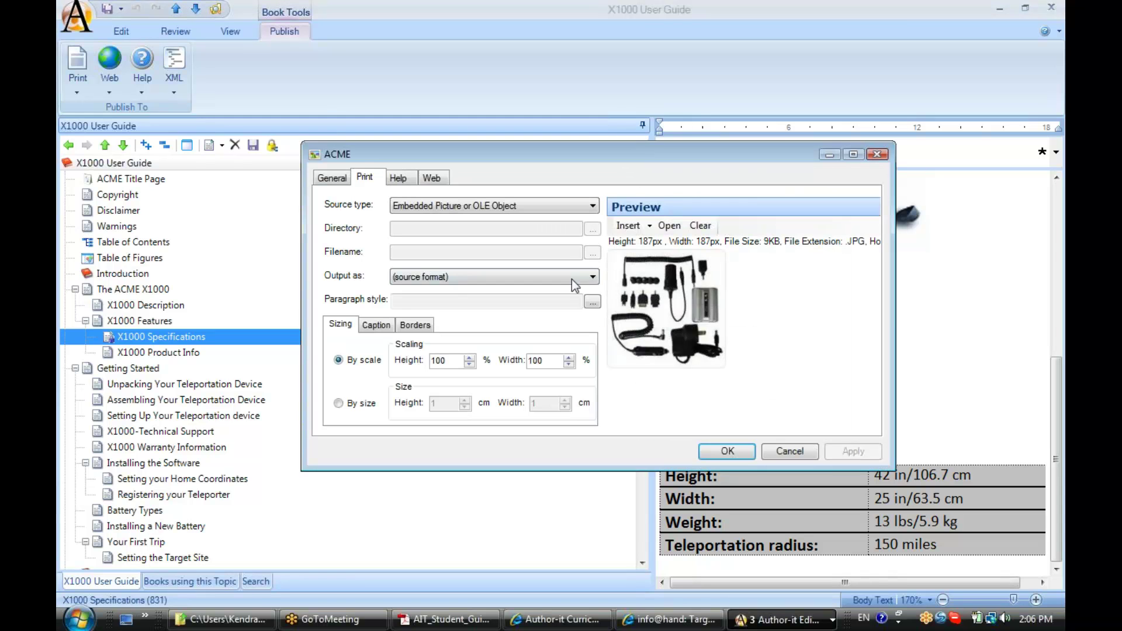
click(375, 325)
click(469, 350)
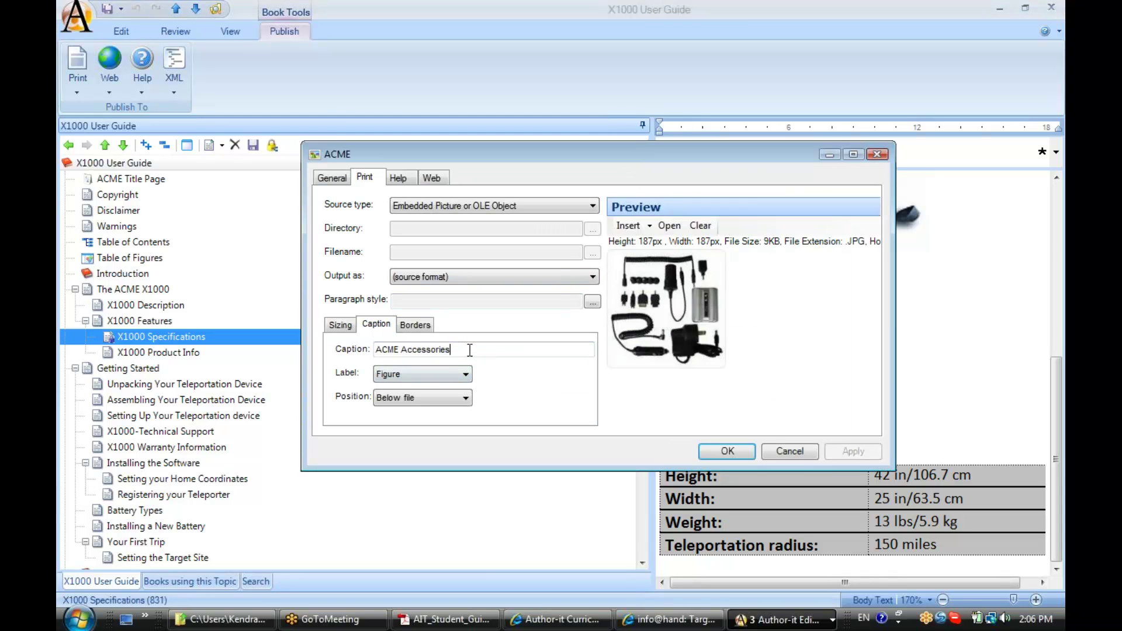
key(Tab)
click(733, 451)
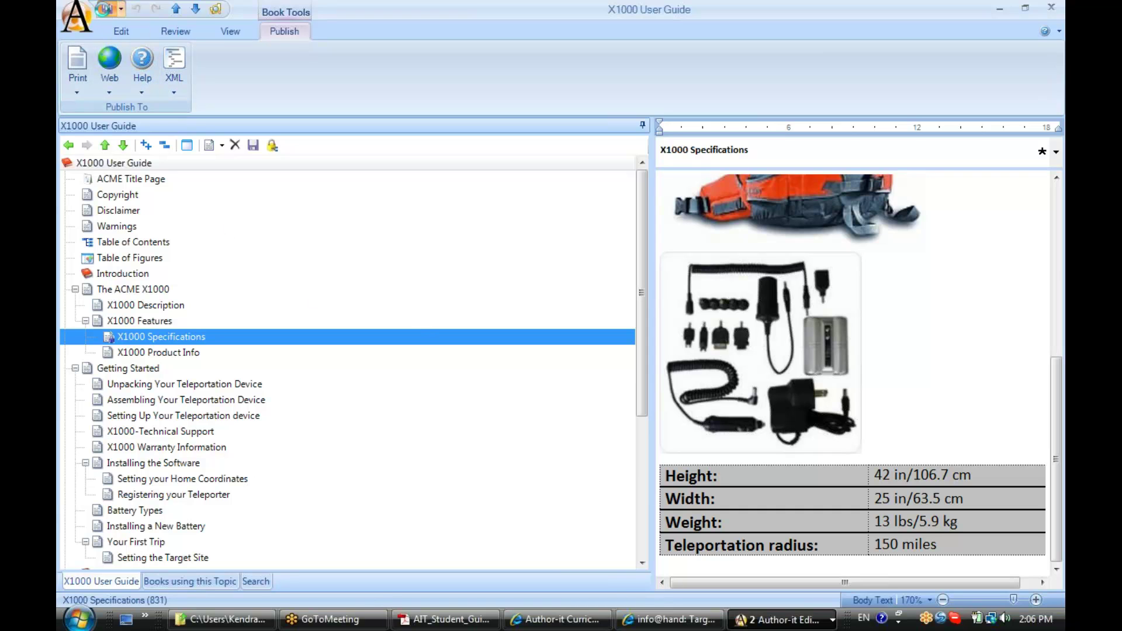
- Publish the X1000 User Guide as a Word document and bring up the Publishing Complete summary
click(75, 61)
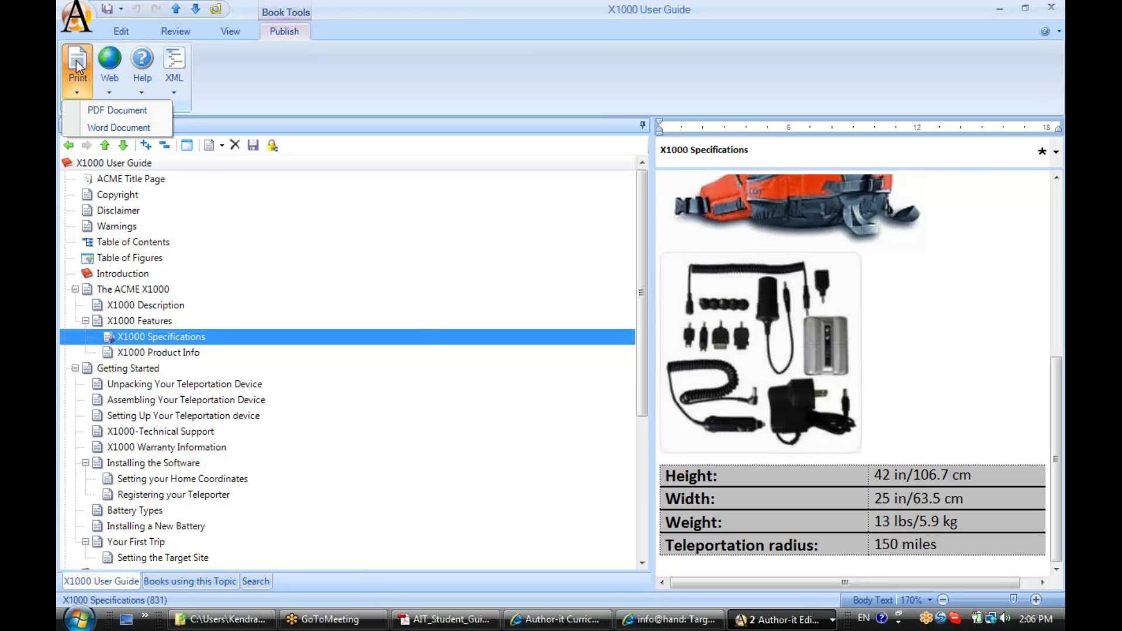
click(81, 127)
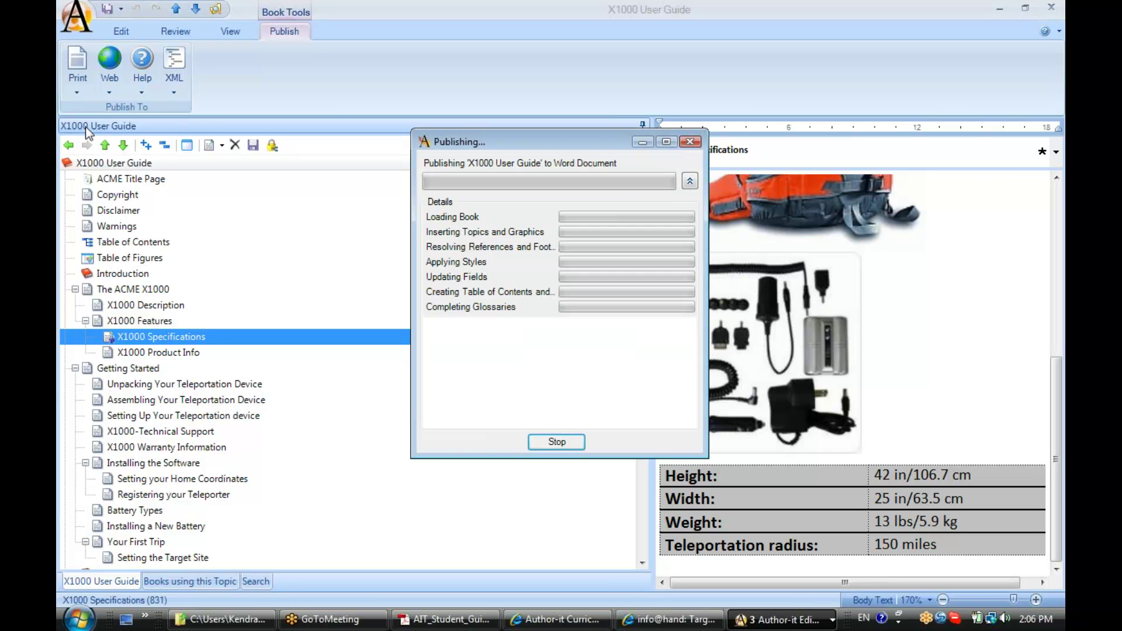
drag(531, 142, 560, 150)
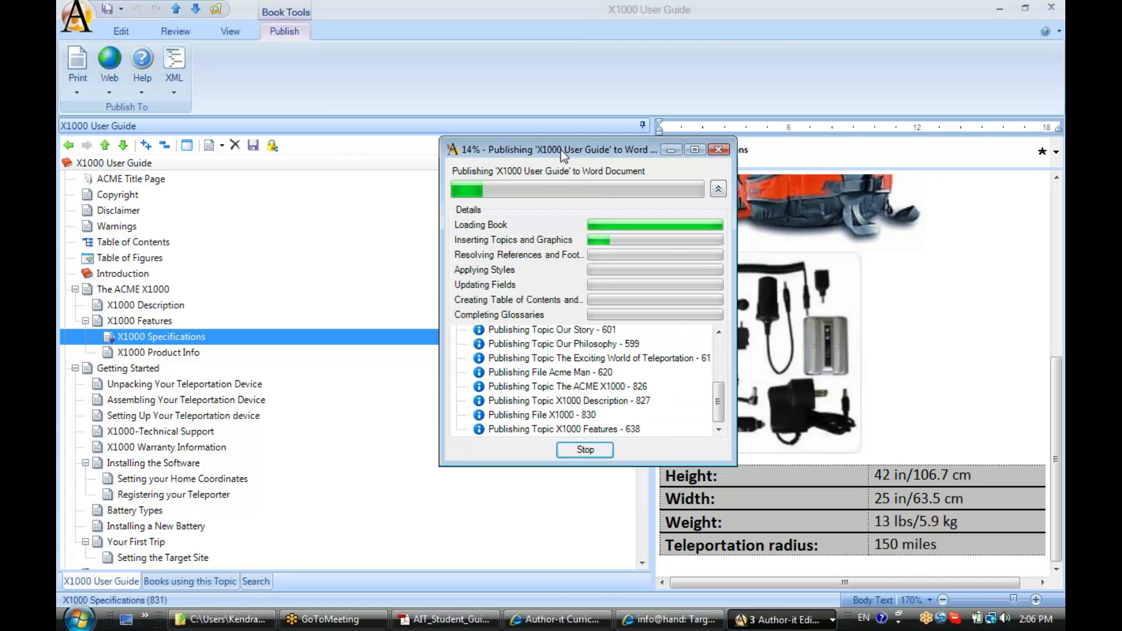
click(72, 98)
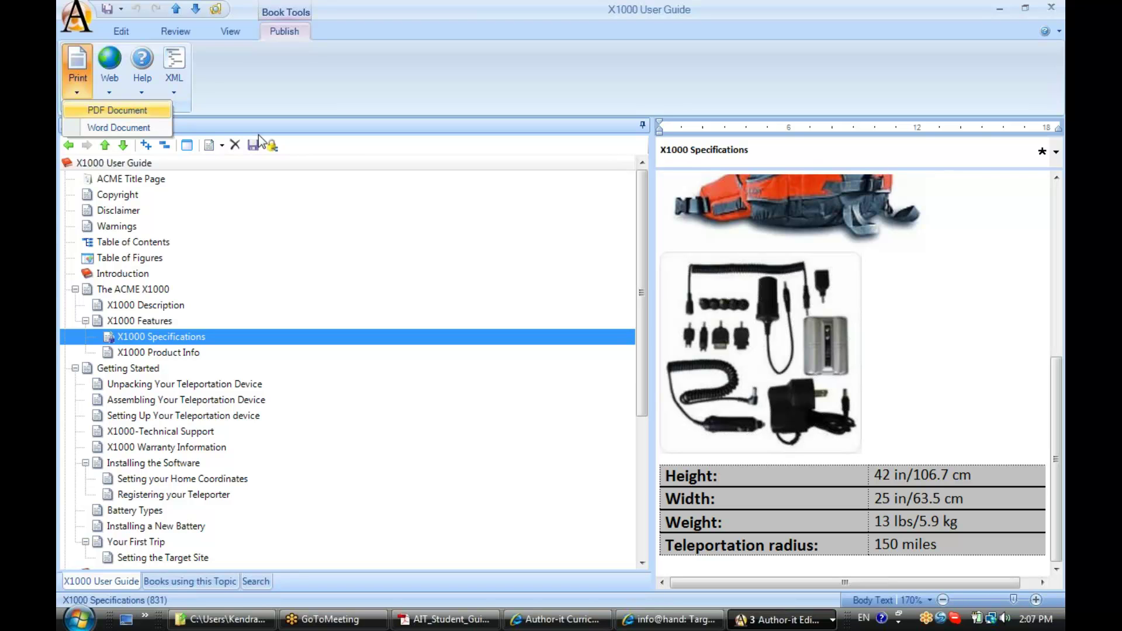
click(764, 620)
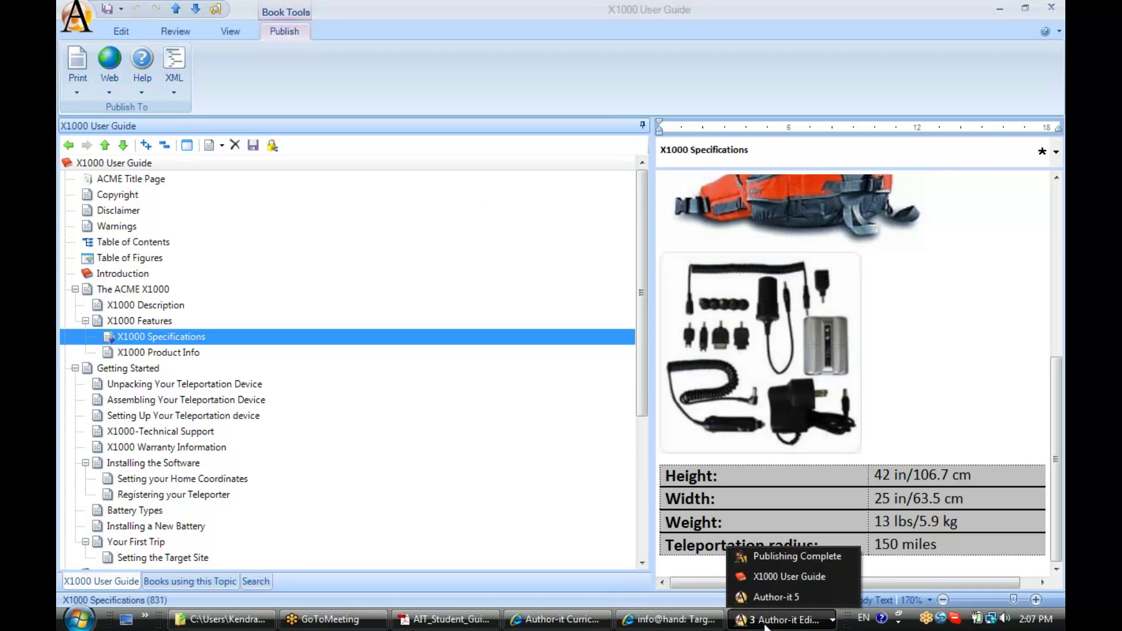
click(777, 556)
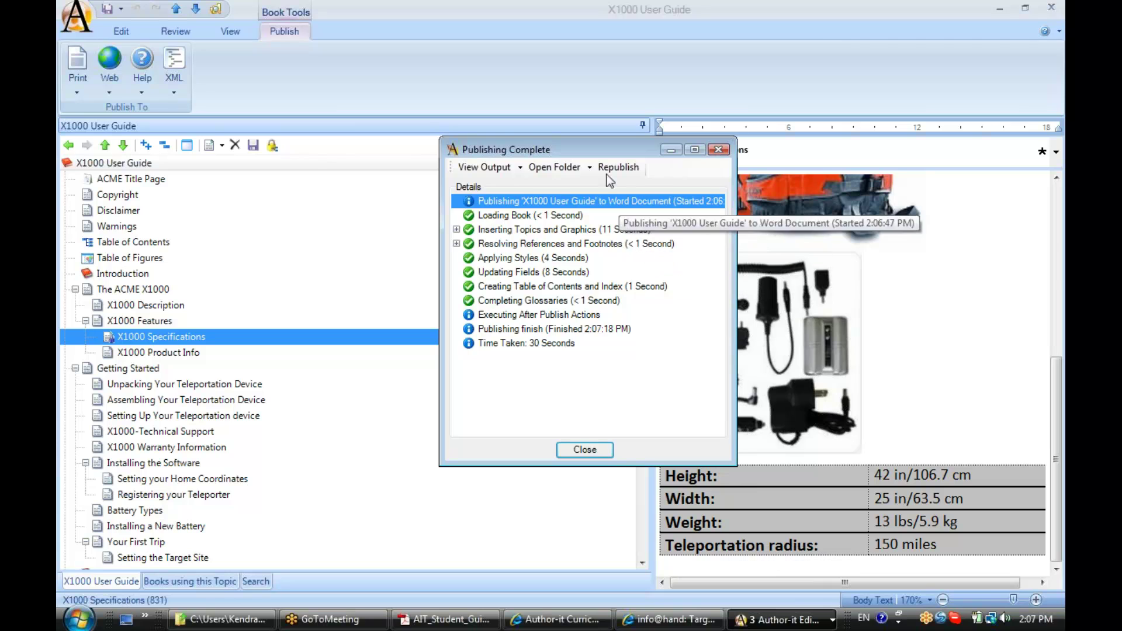
drag(603, 149, 579, 153)
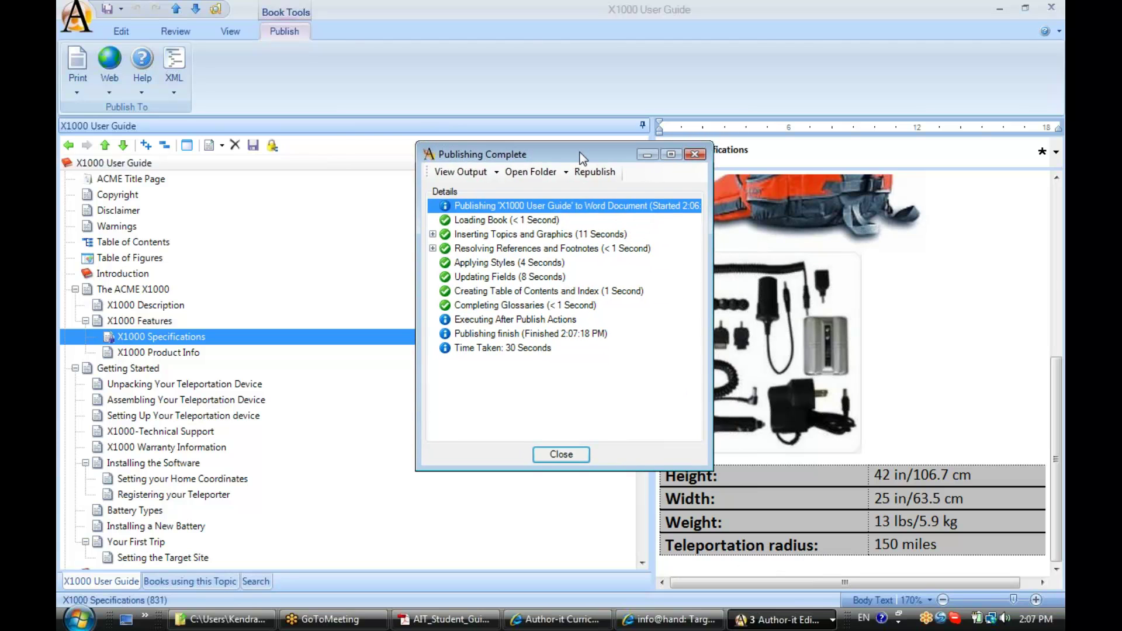
- Open the published Word document and page down past the Contents to the Table of Figures
click(445, 172)
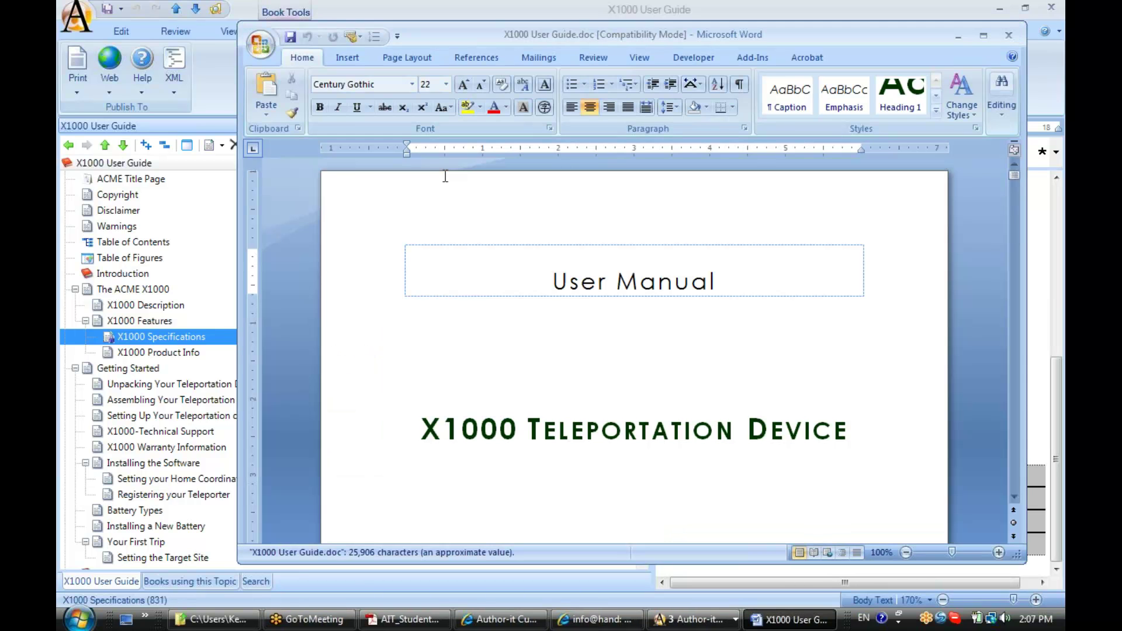
key(Page_Down)
key(Page_Down)
key(Page_Down)
key(Page_Down)
key(Page_Down)
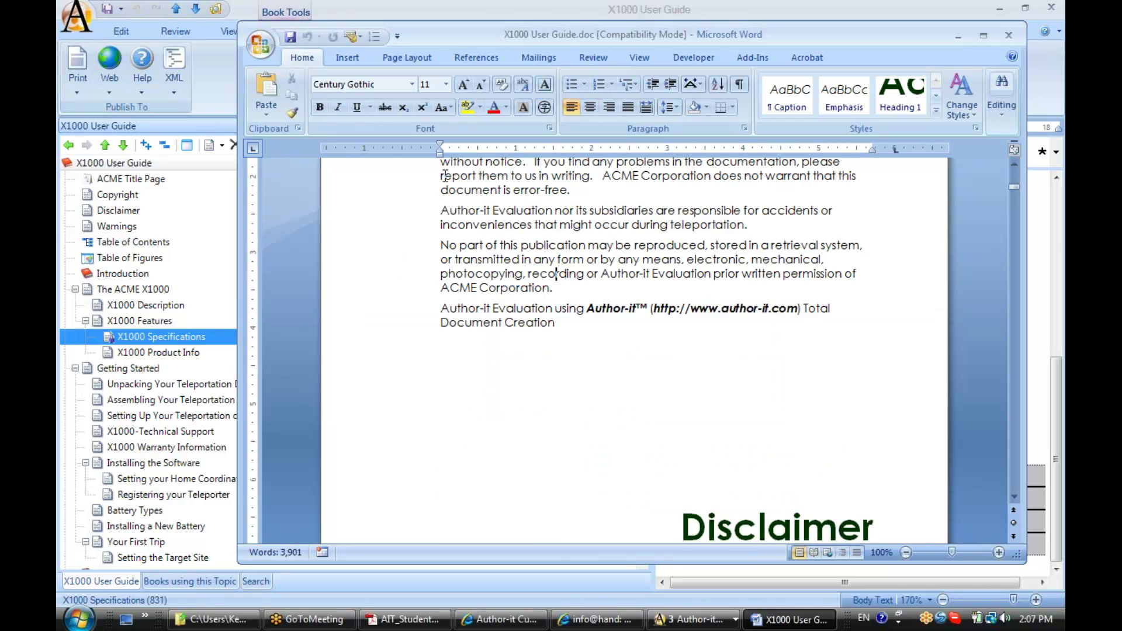
key(Page_Down)
key(Page_Down)
key(Page_Down)
key(Page_Down)
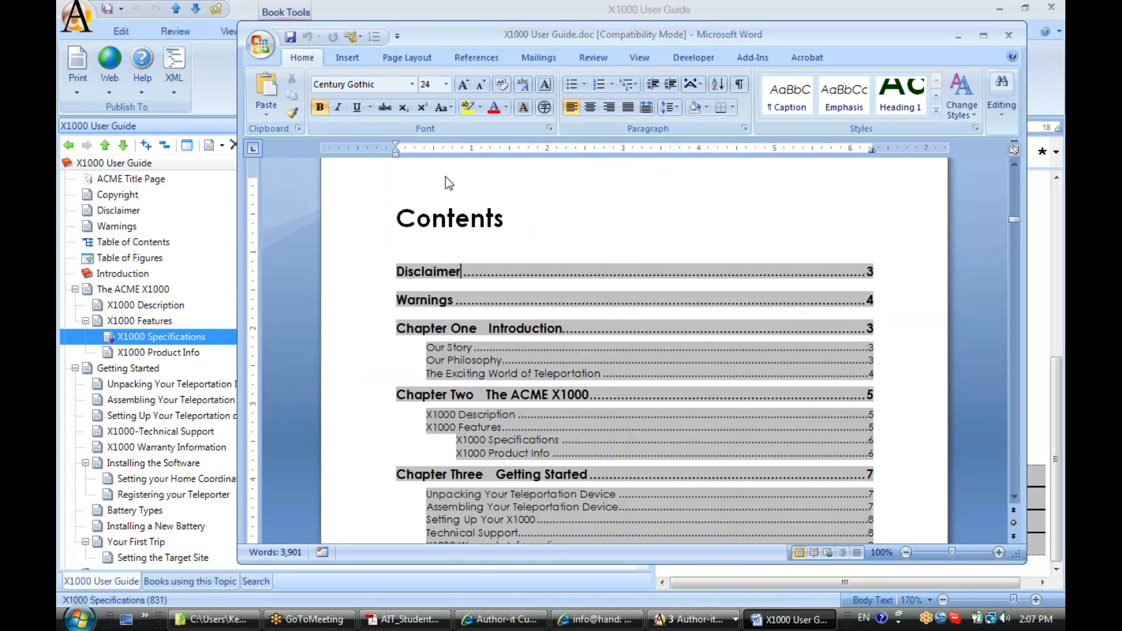
key(Page_Down)
key(Page_Down)
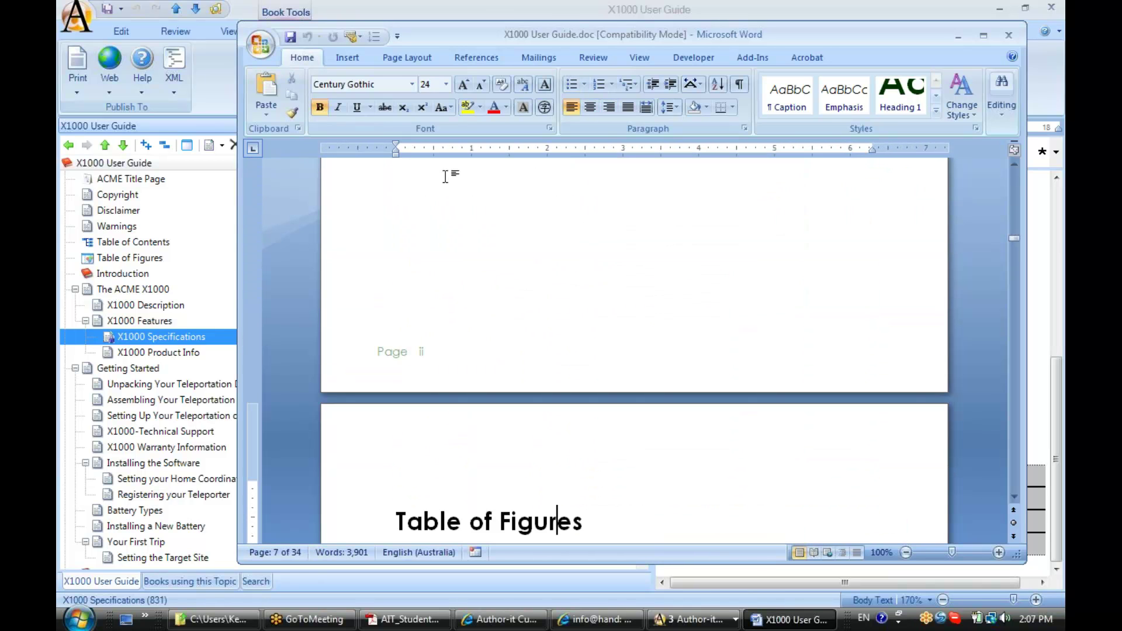
- Inspect the 'Figure 1: X1000 Backpack' entry on page 9 and update its field with F9
click(1014, 498)
click(1013, 498)
click(1013, 498)
click(1014, 498)
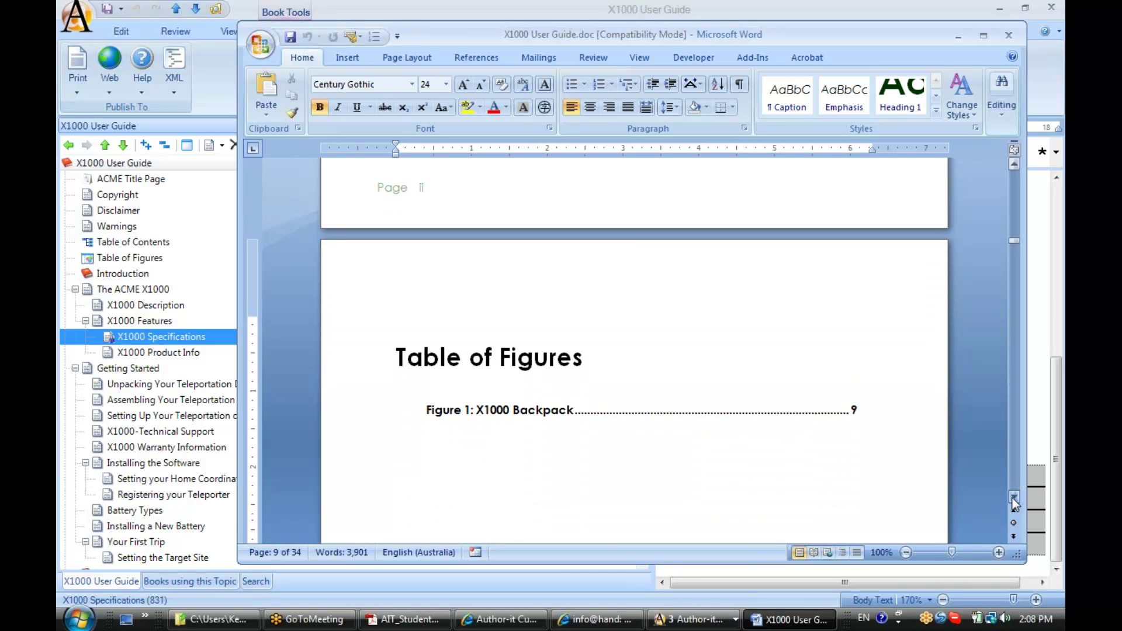
click(1014, 497)
click(1014, 497)
click(1013, 498)
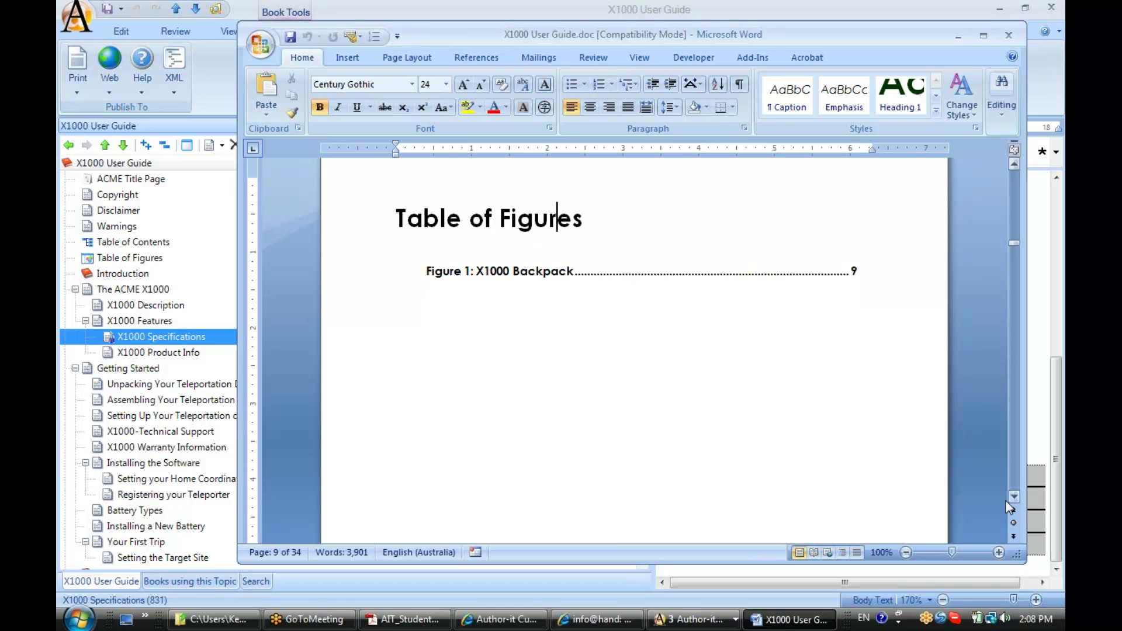
click(503, 278)
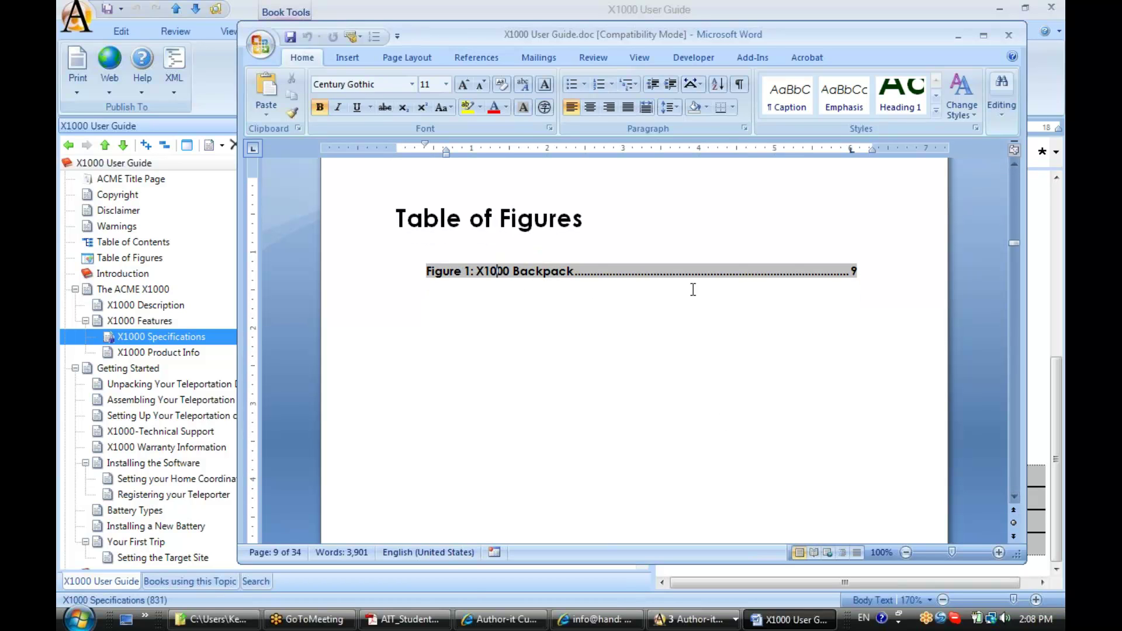
click(856, 270)
key(F9)
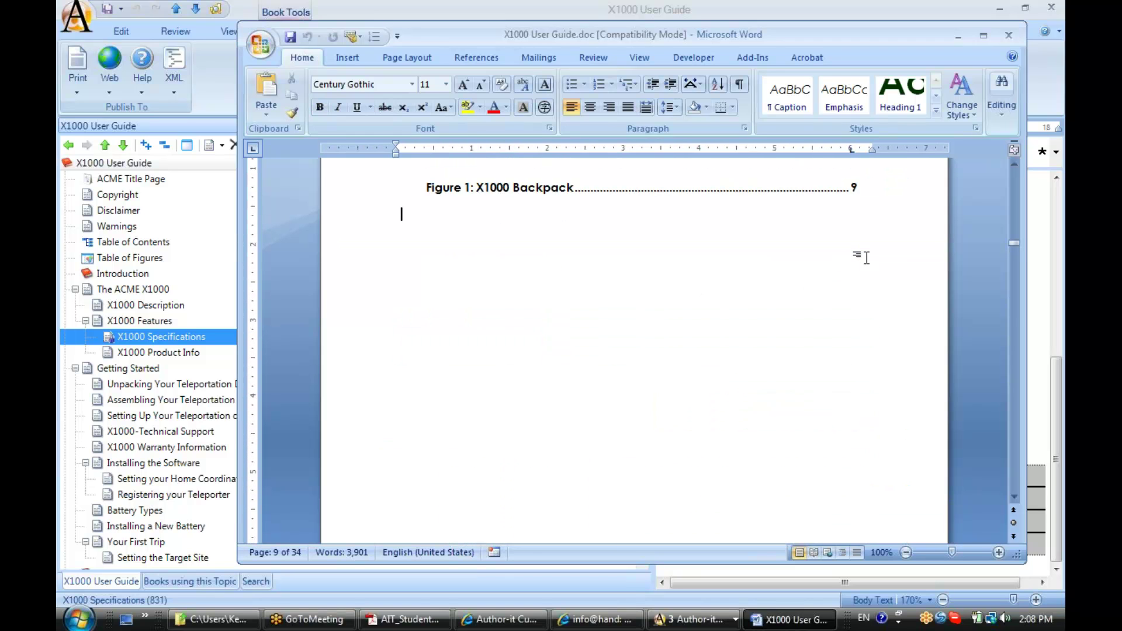
- Close Word and review the accessories picture's 'ACME Accessories' caption, leaving it unchanged
click(1009, 36)
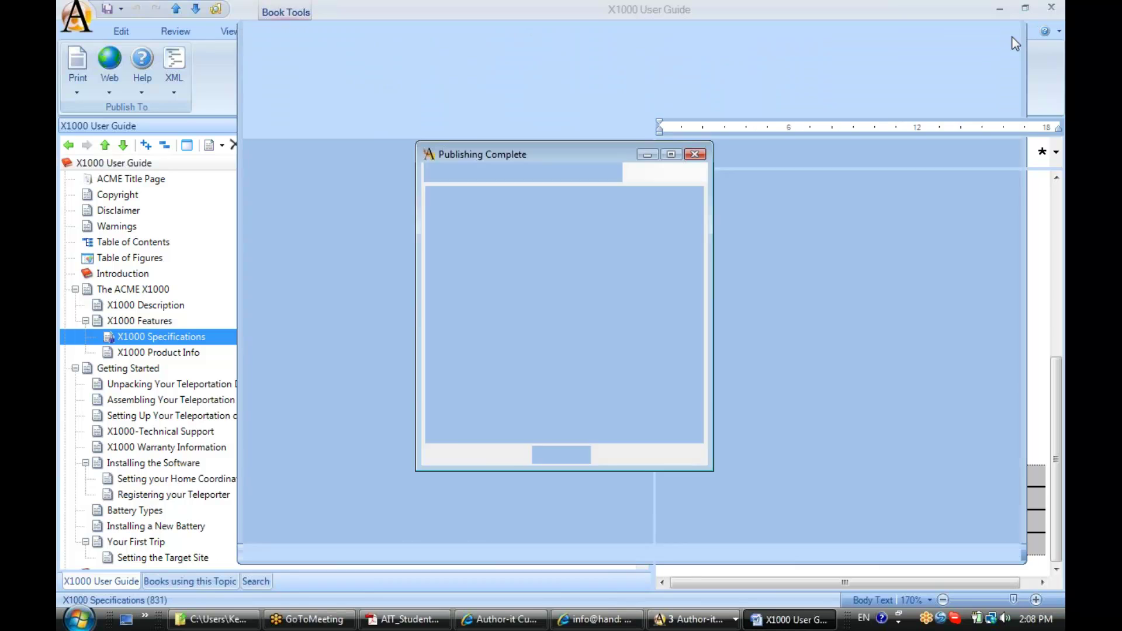
key(Return)
double_click(776, 357)
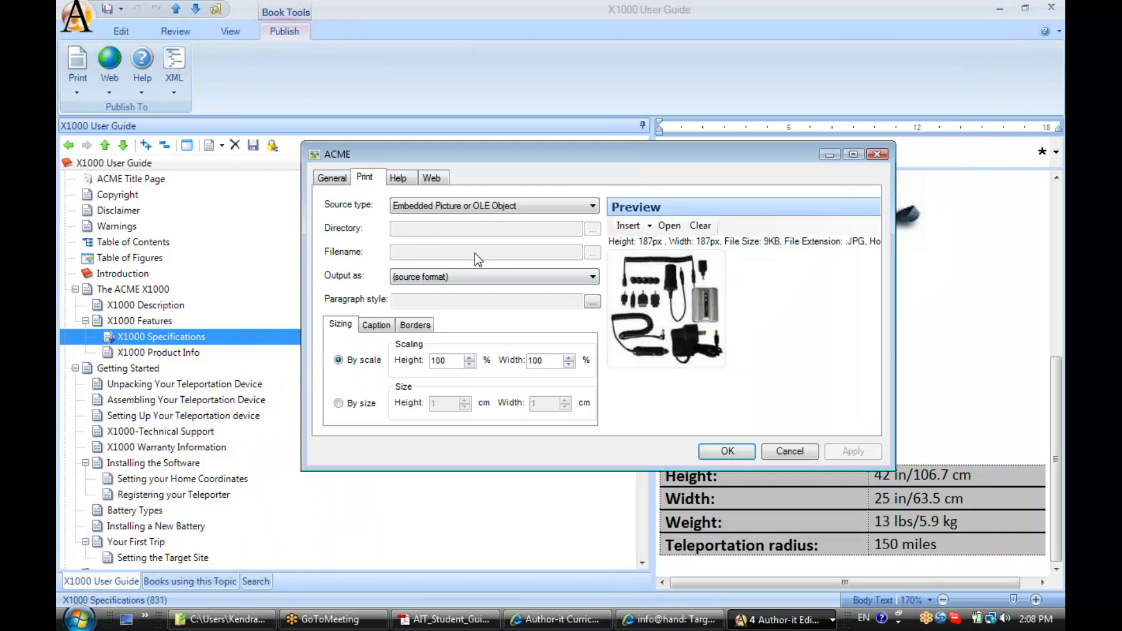
click(332, 176)
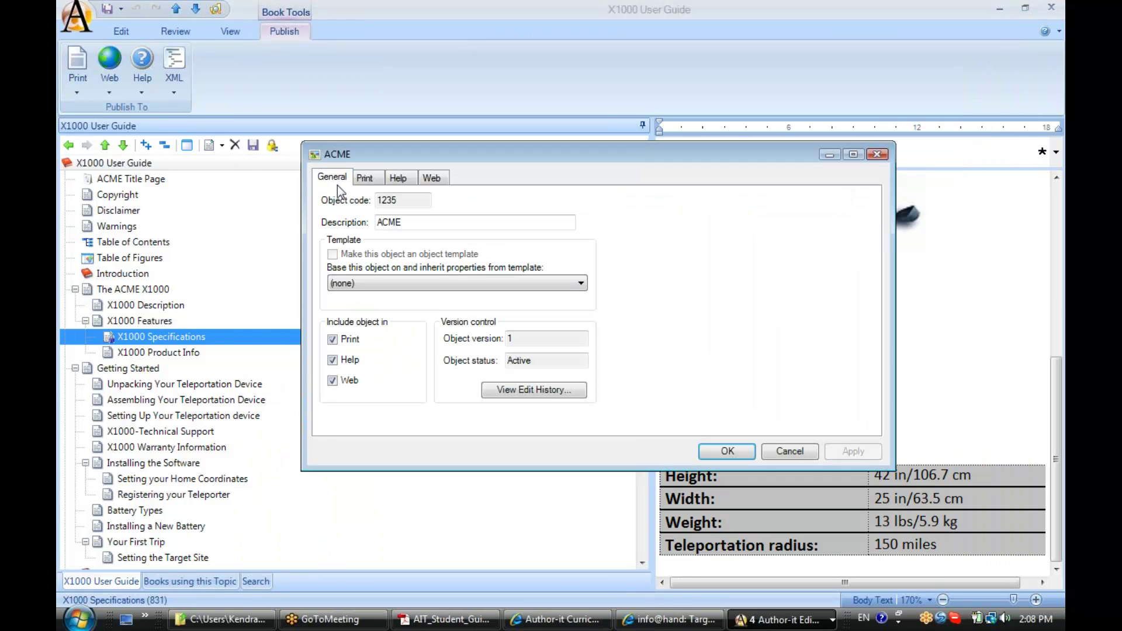
click(357, 179)
click(375, 325)
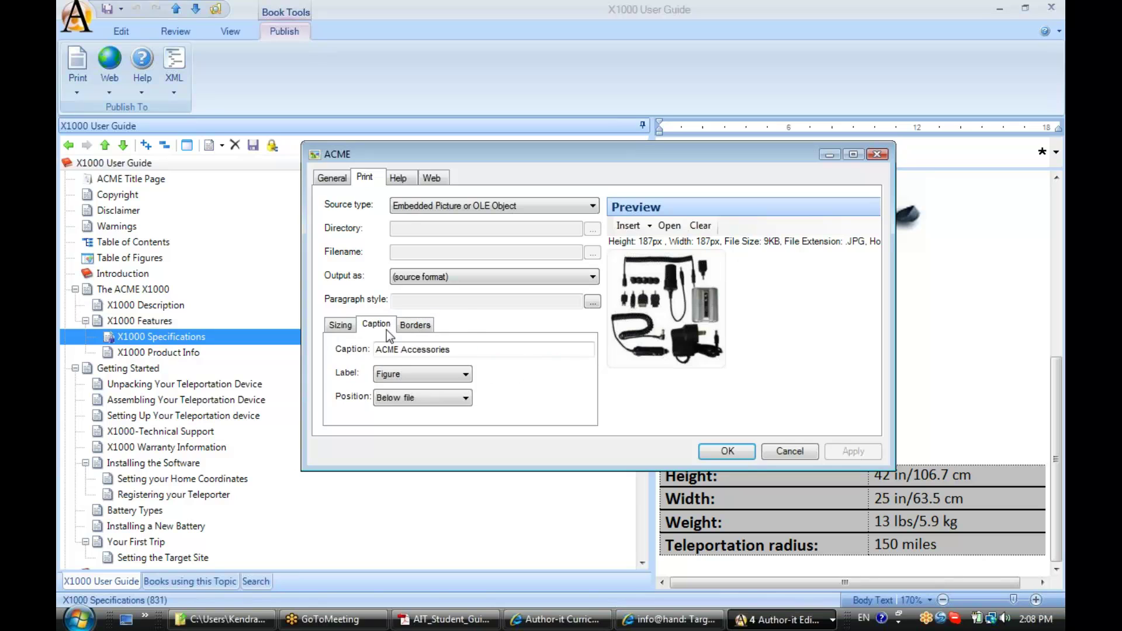
click(340, 328)
click(376, 325)
click(476, 347)
drag(476, 348, 354, 350)
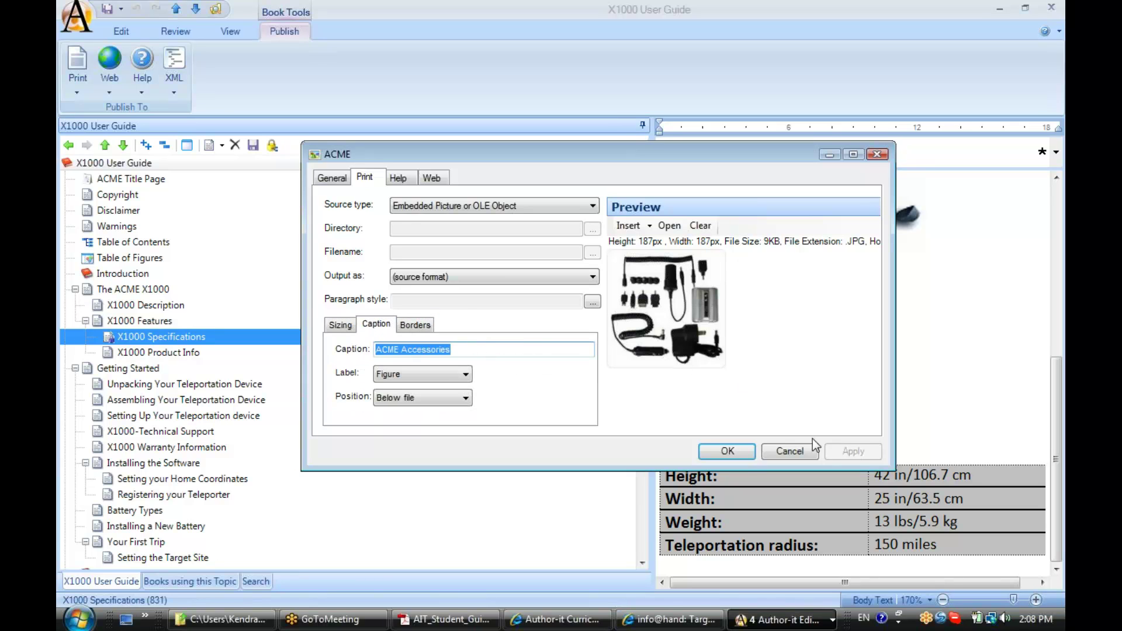
click(783, 454)
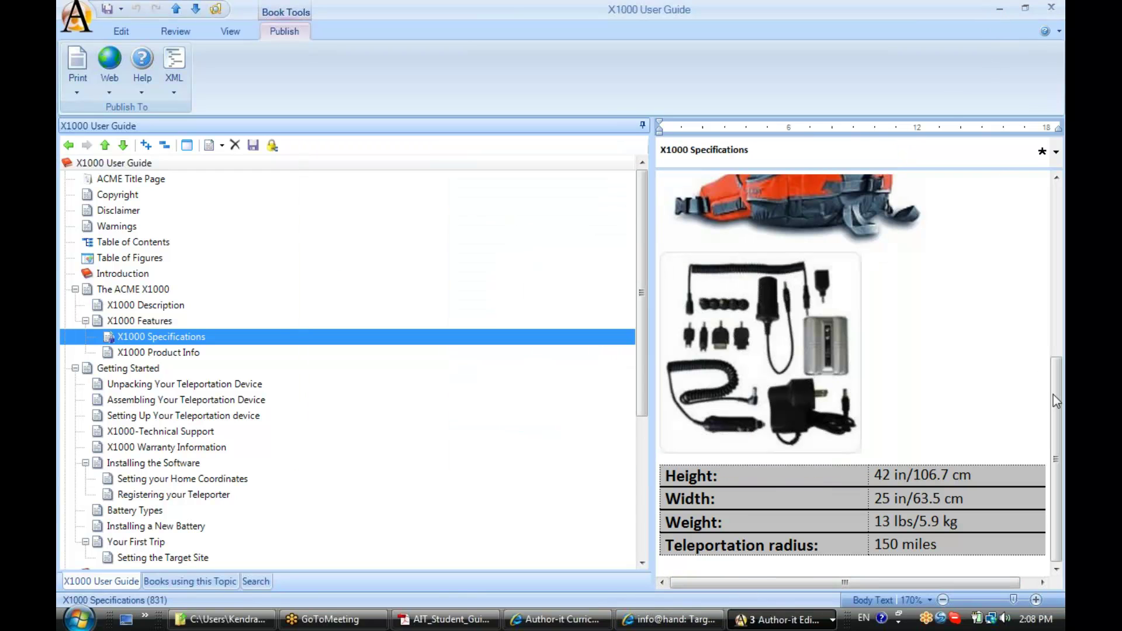
- Check the backpack picture's caption reads 'X1000 Backpack' and close its properties
drag(1051, 377, 1050, 327)
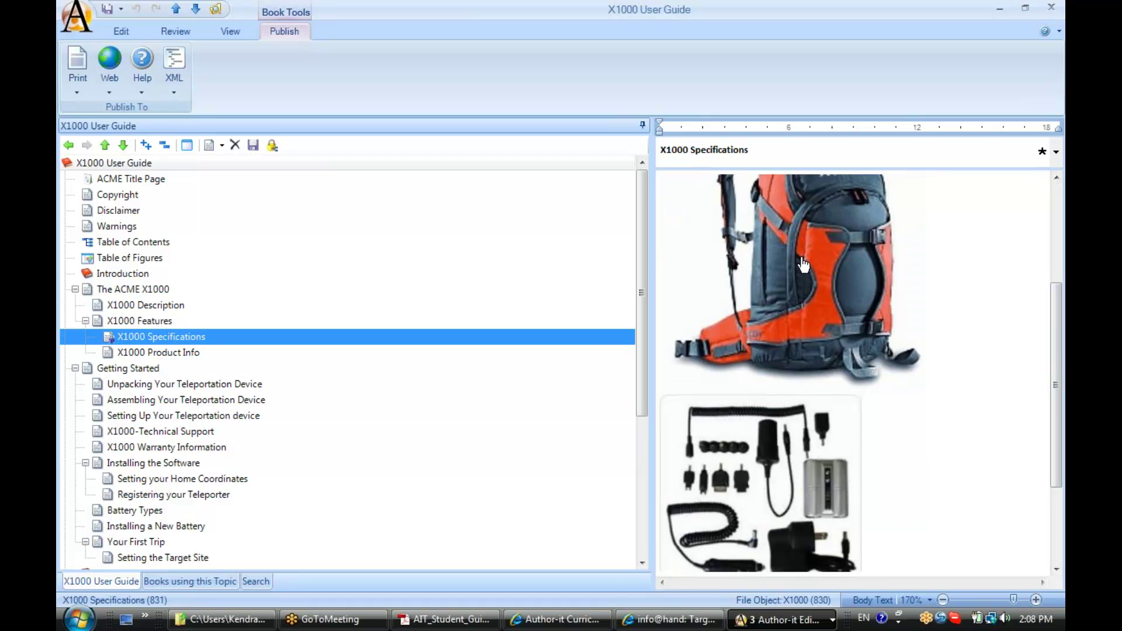
double_click(803, 264)
click(376, 324)
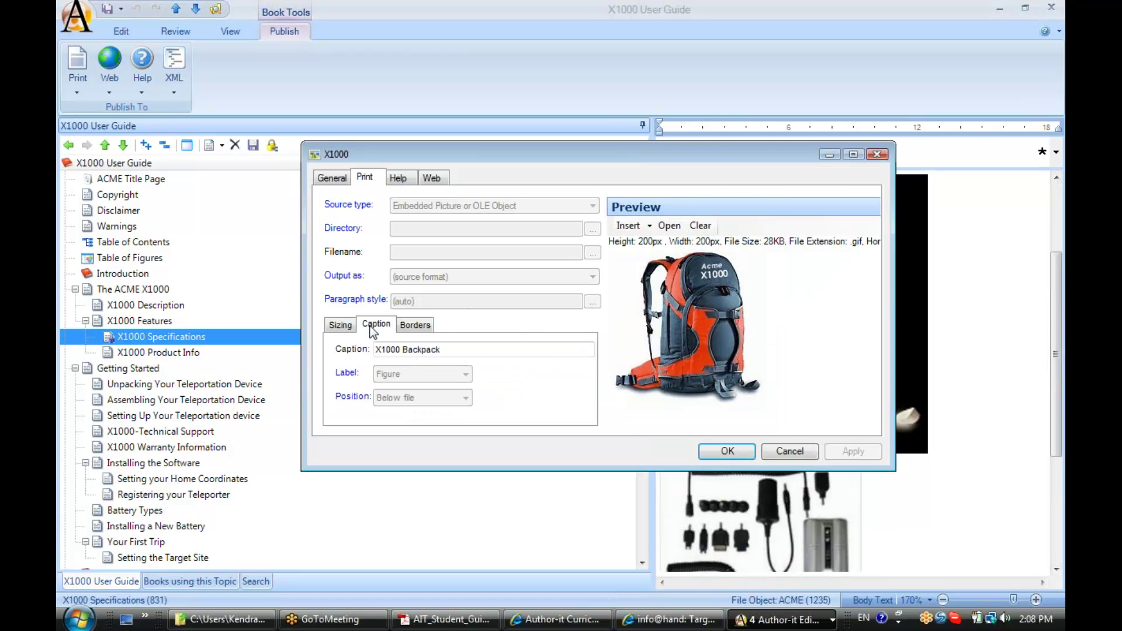
drag(439, 351, 365, 351)
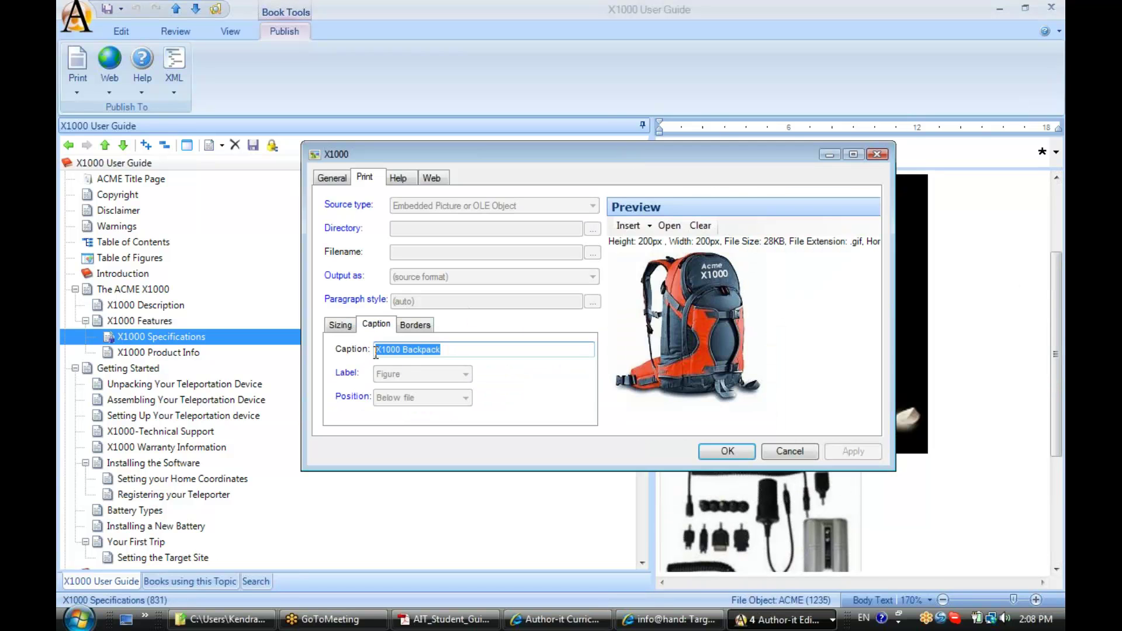
click(877, 154)
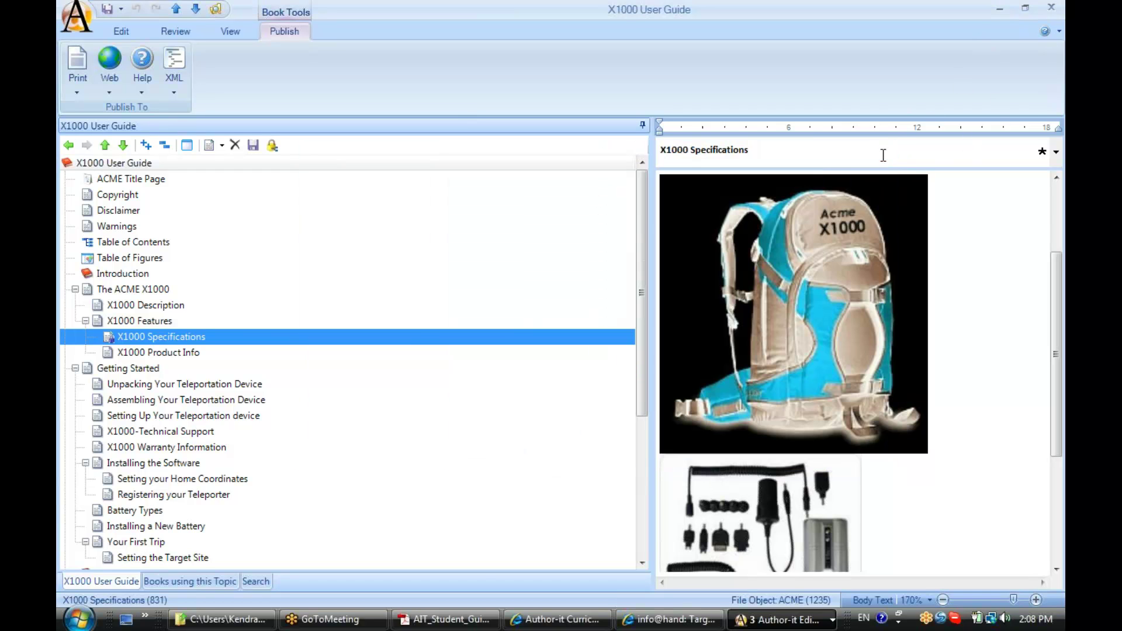
- Reopen the published Word document from Publishing Complete and scroll to the Table of Figures
click(1000, 12)
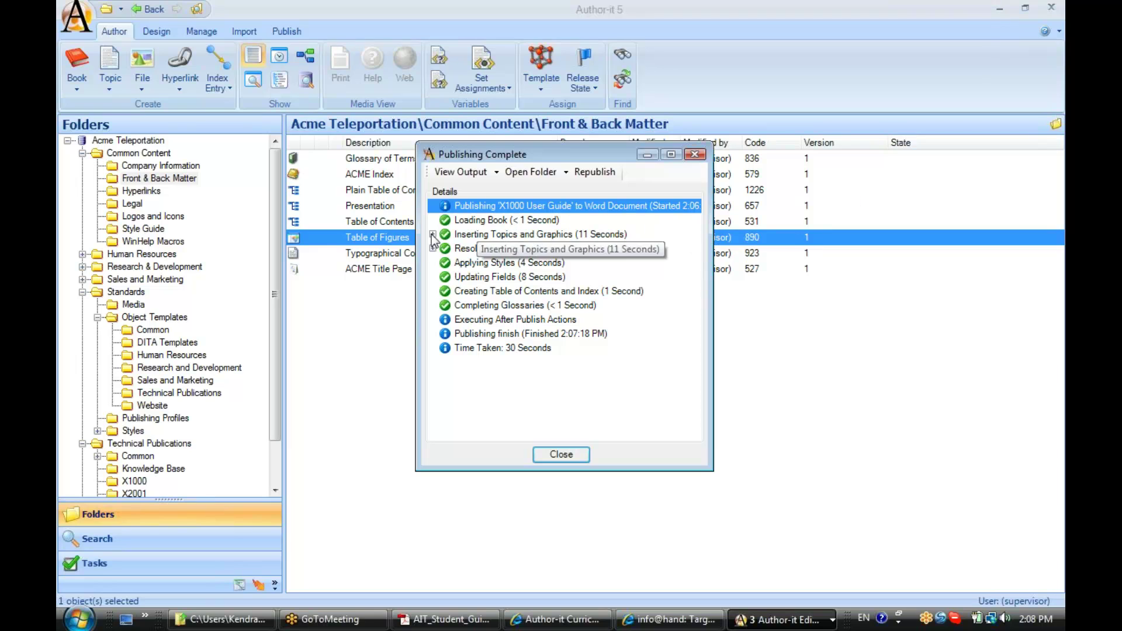
click(467, 171)
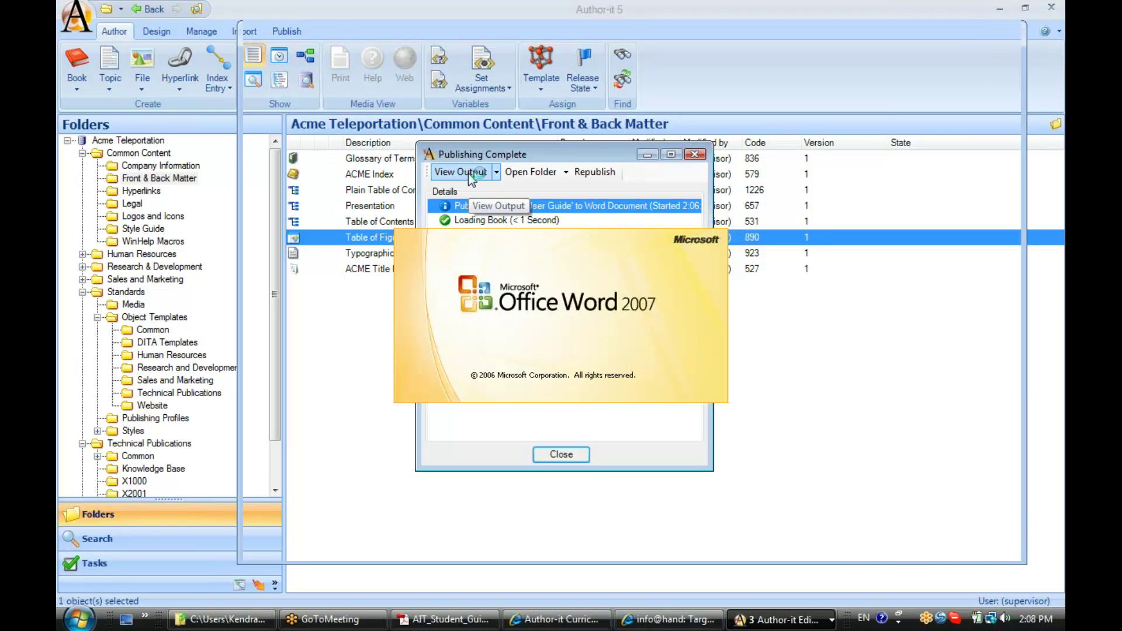
scroll(468, 174, down, 15)
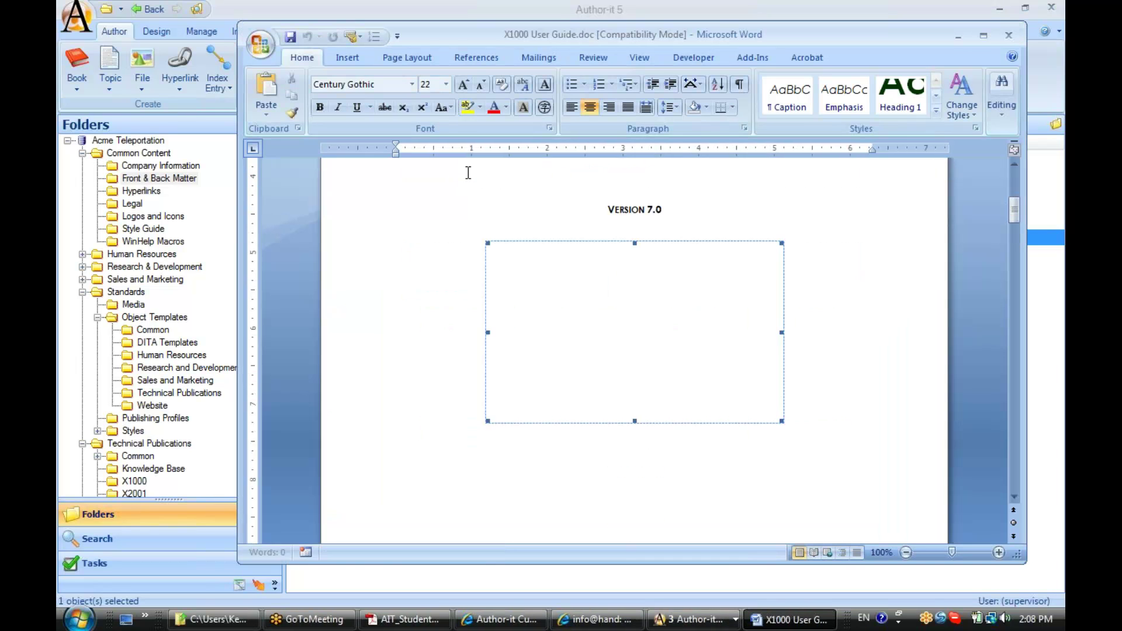
scroll(468, 173, down, 20)
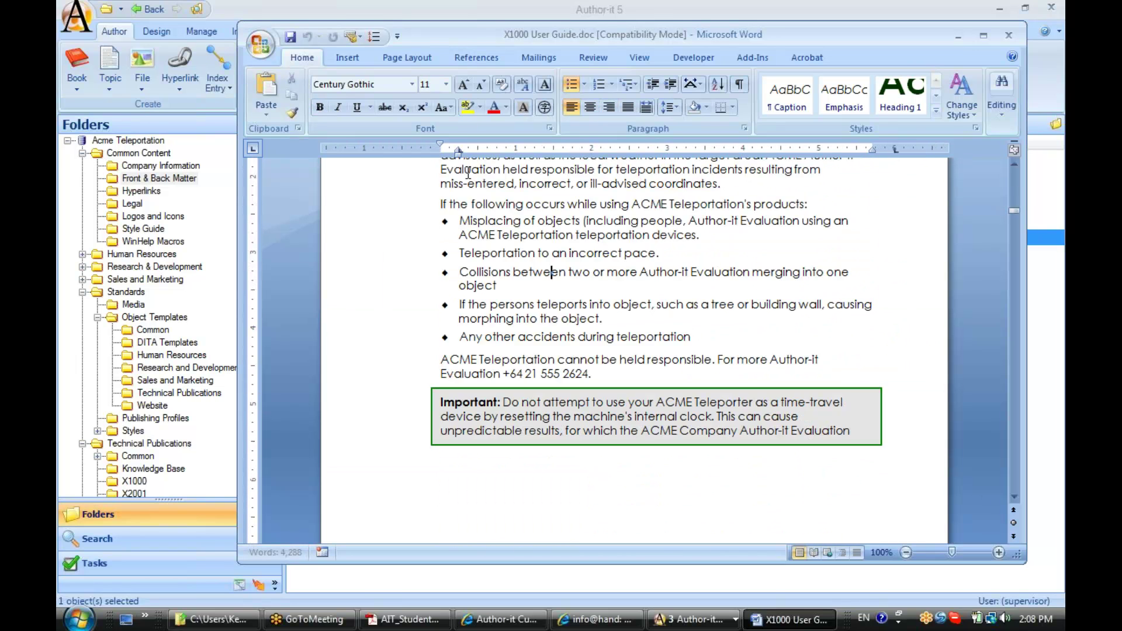
scroll(468, 173, down, 15)
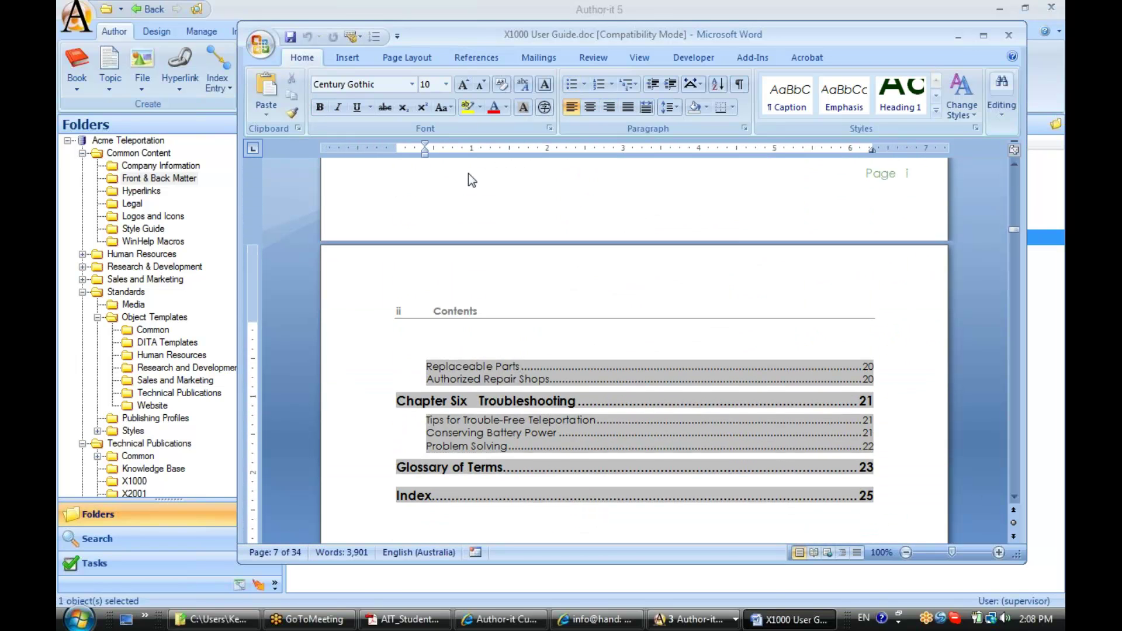
key(Down)
key(Down)
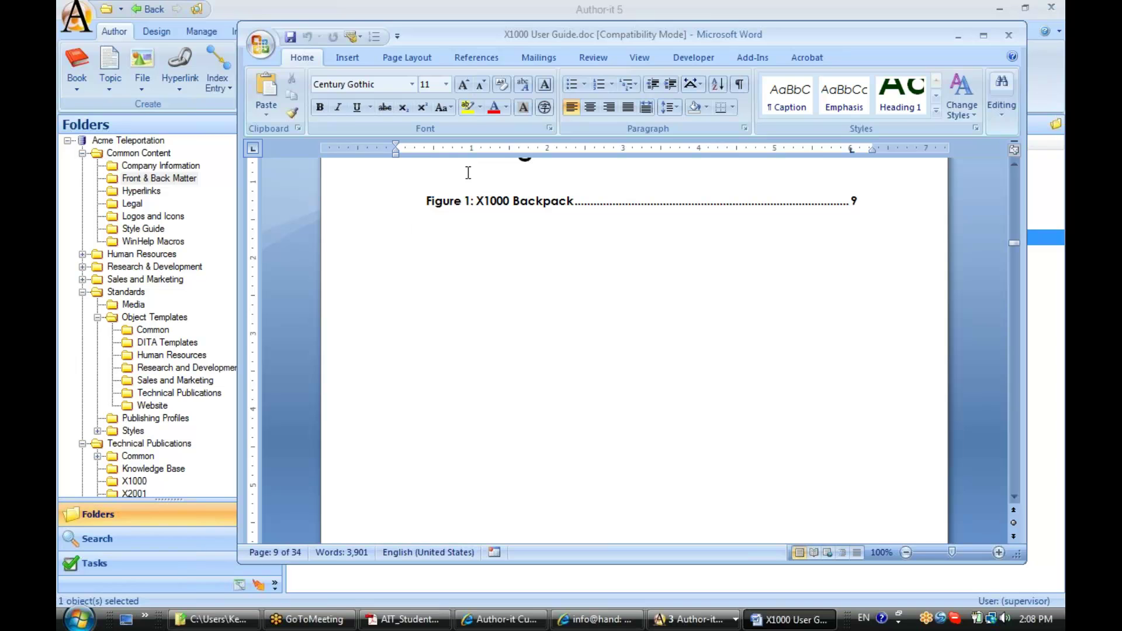
- Inspect the 'Figure 1: X1000 Backpack' entry, leaving the caret after page number 9
click(532, 195)
click(1016, 166)
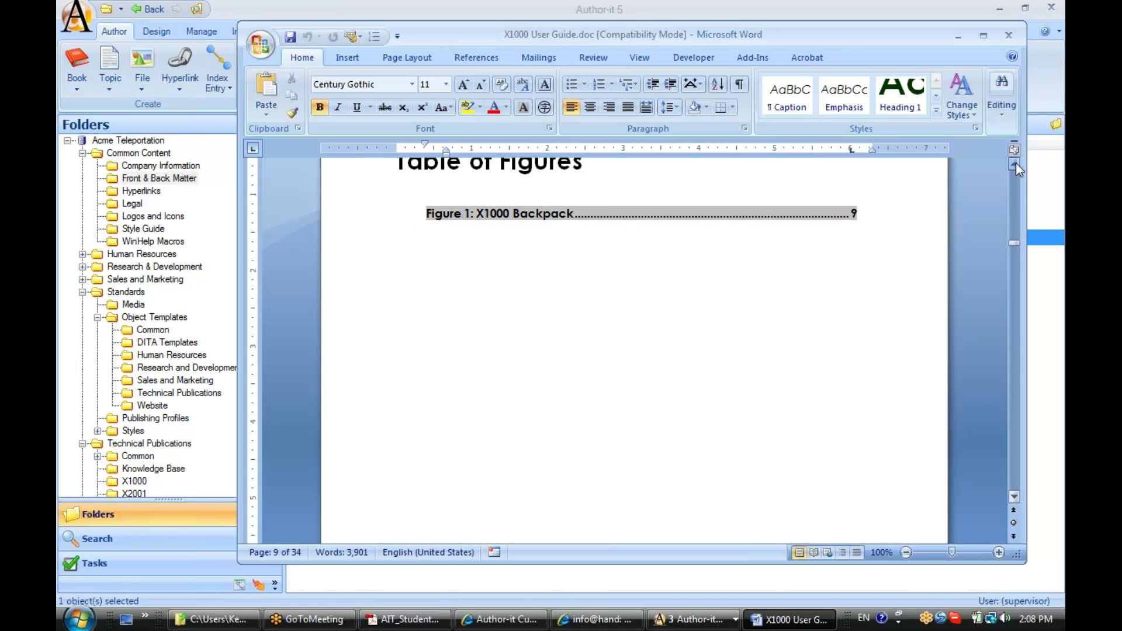
click(1015, 165)
click(1015, 165)
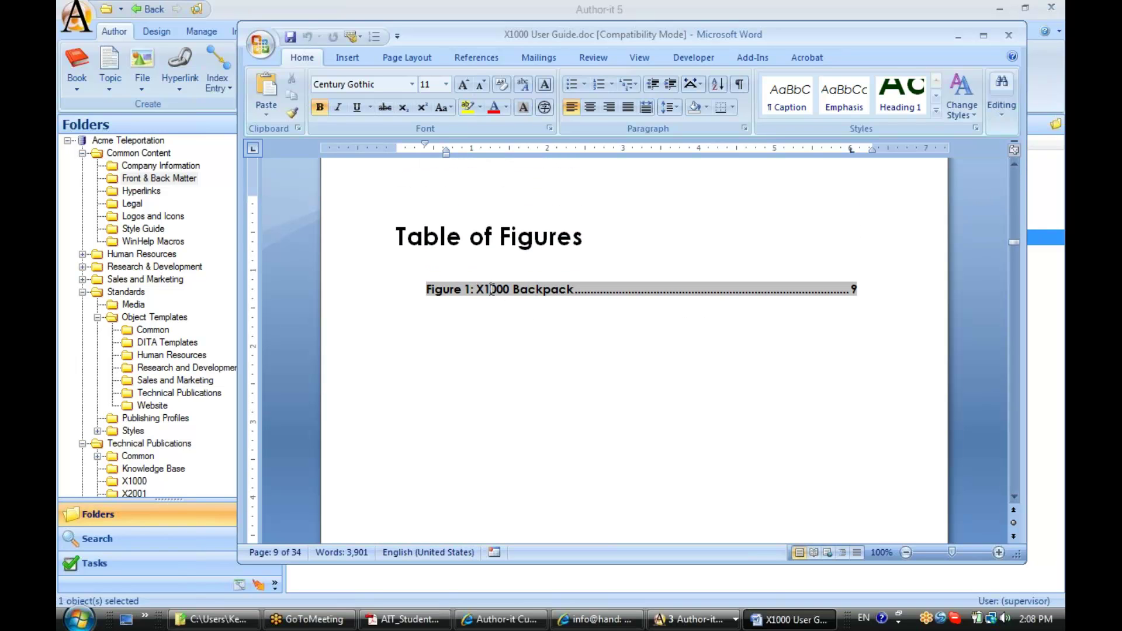
triple_click(432, 286)
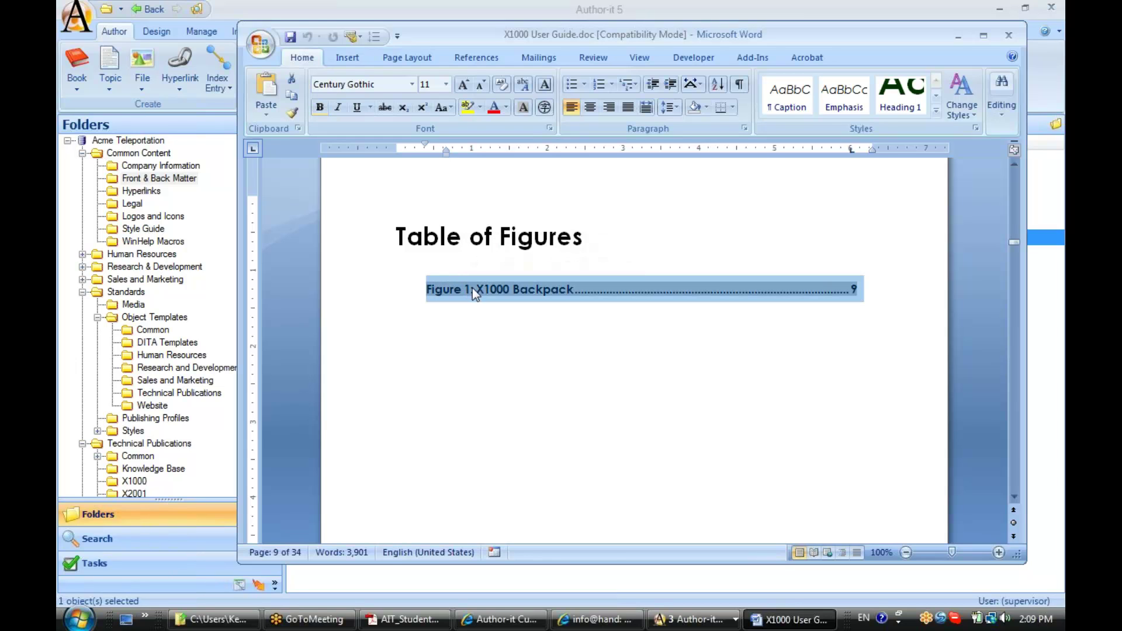
click(520, 290)
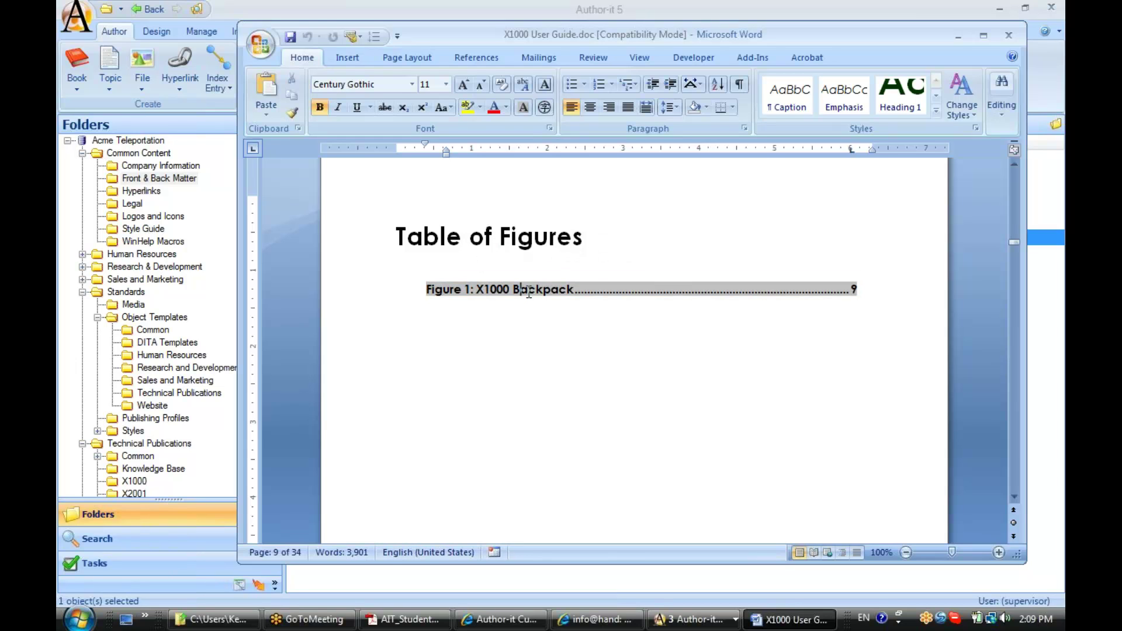
click(856, 288)
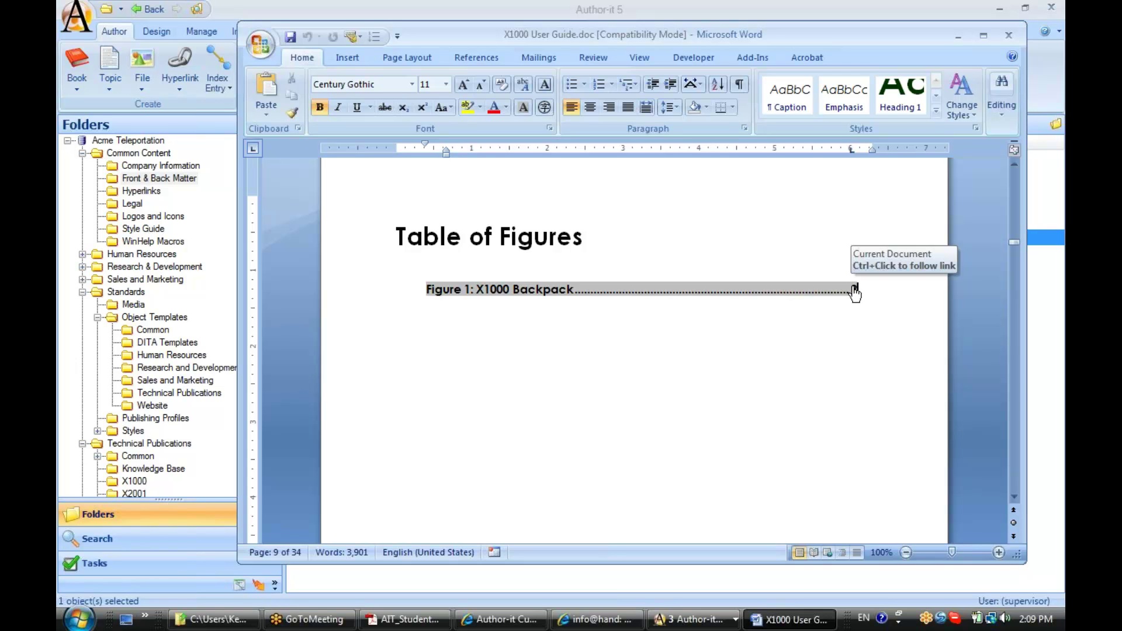
- Follow the Figure 1 entry to its caption on page 17 and select the figure number field
ctrl+click(854, 292)
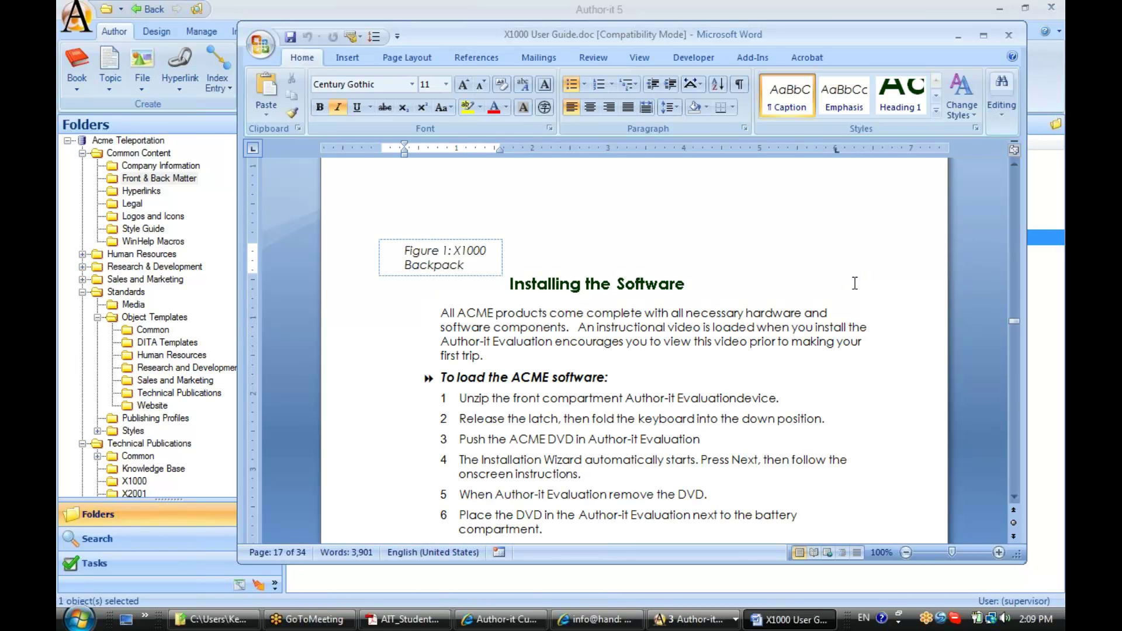
drag(448, 251, 410, 260)
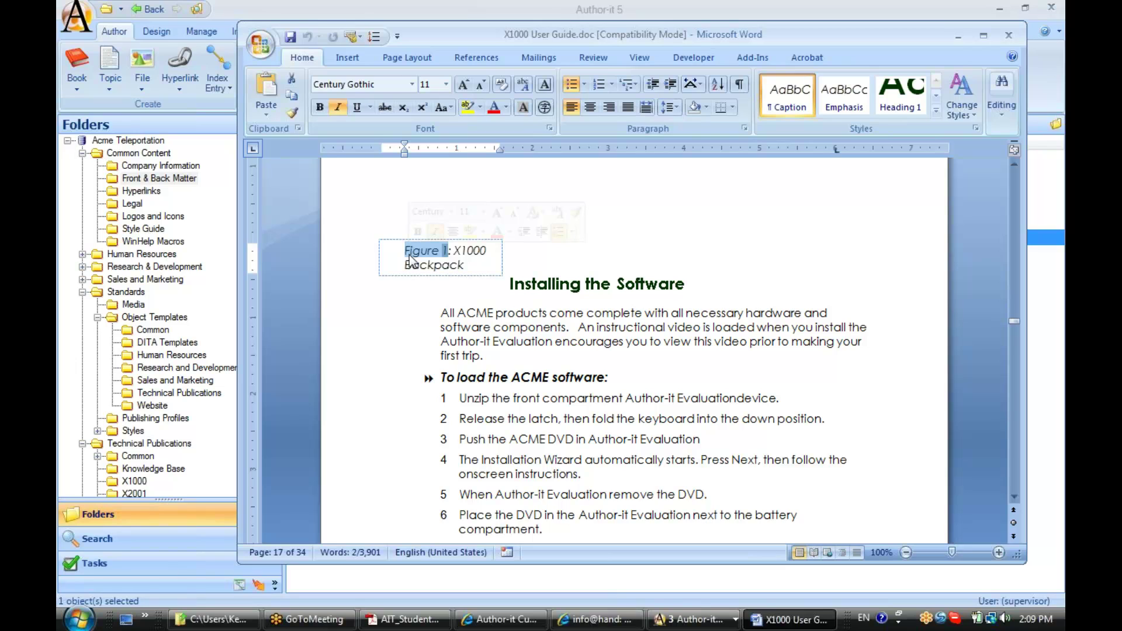
click(410, 260)
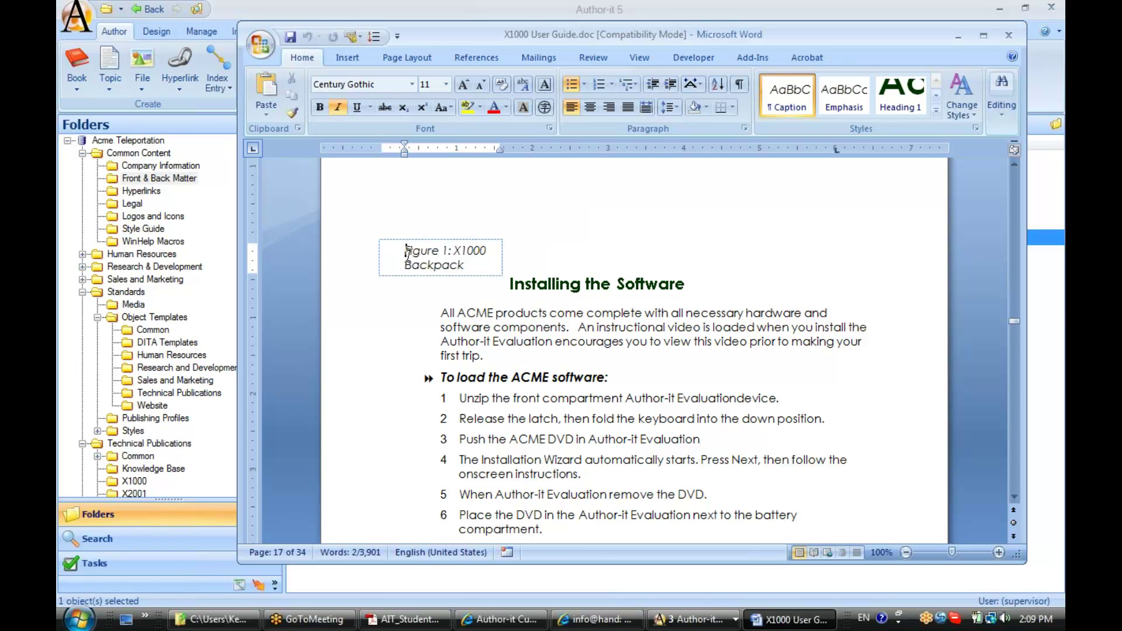
double_click(446, 250)
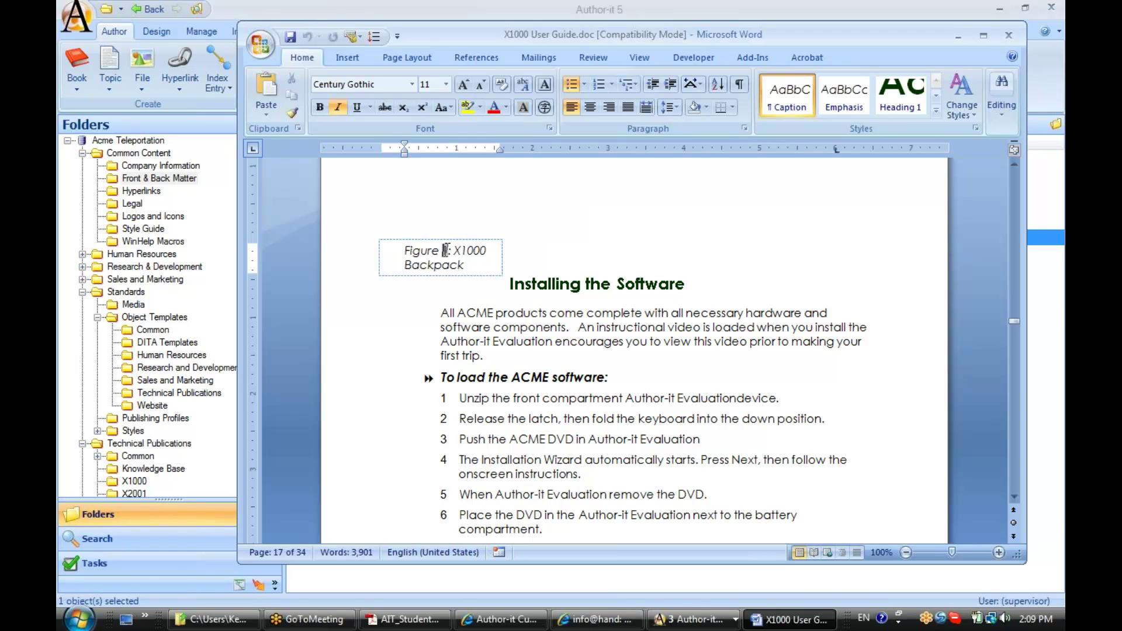